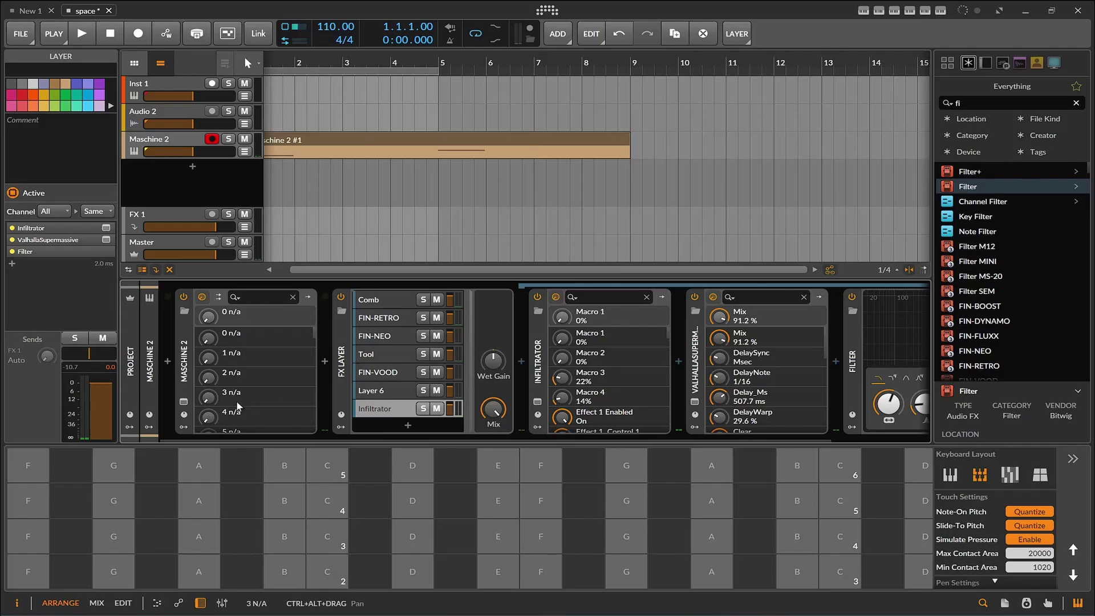
# View the Maschine 2 instrument and its Augmented Strings plug-in, and close both plug-in windows.
pyautogui.click(183, 402)
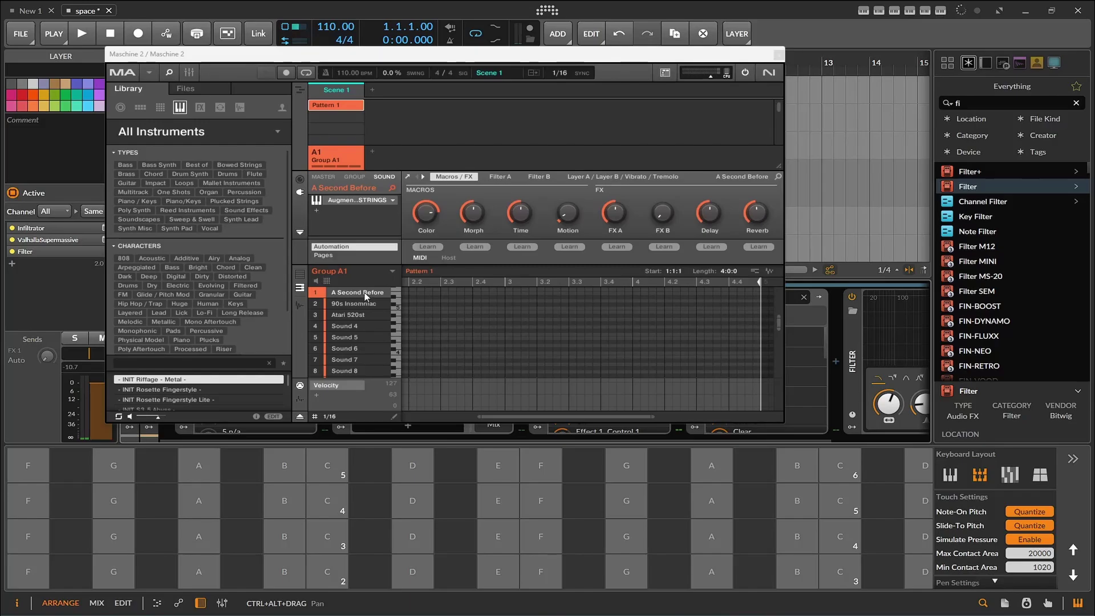
pyautogui.click(408, 177)
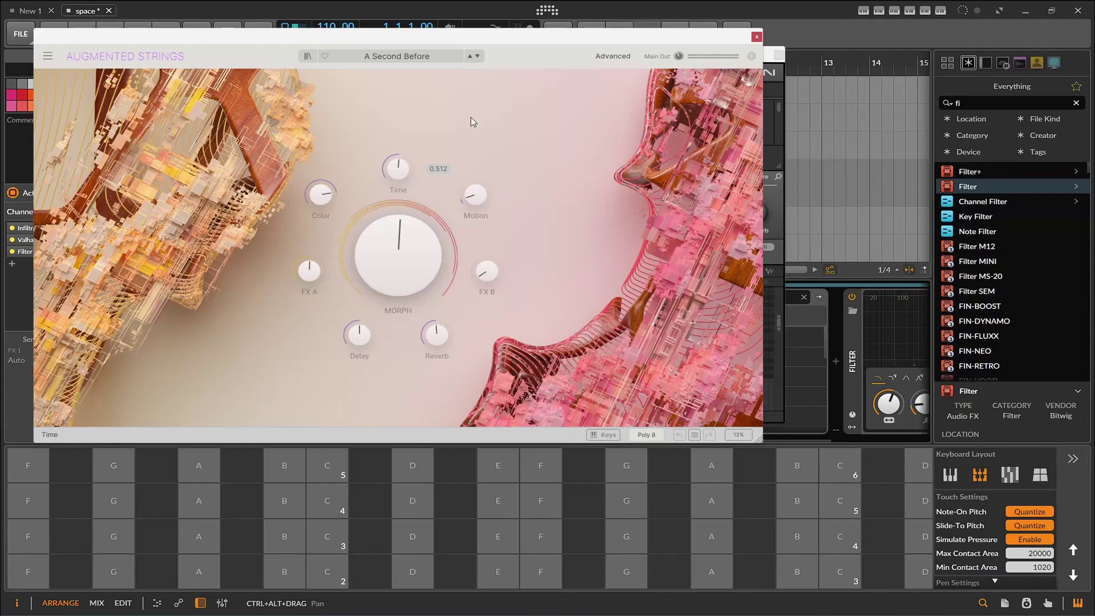
pyautogui.click(758, 36)
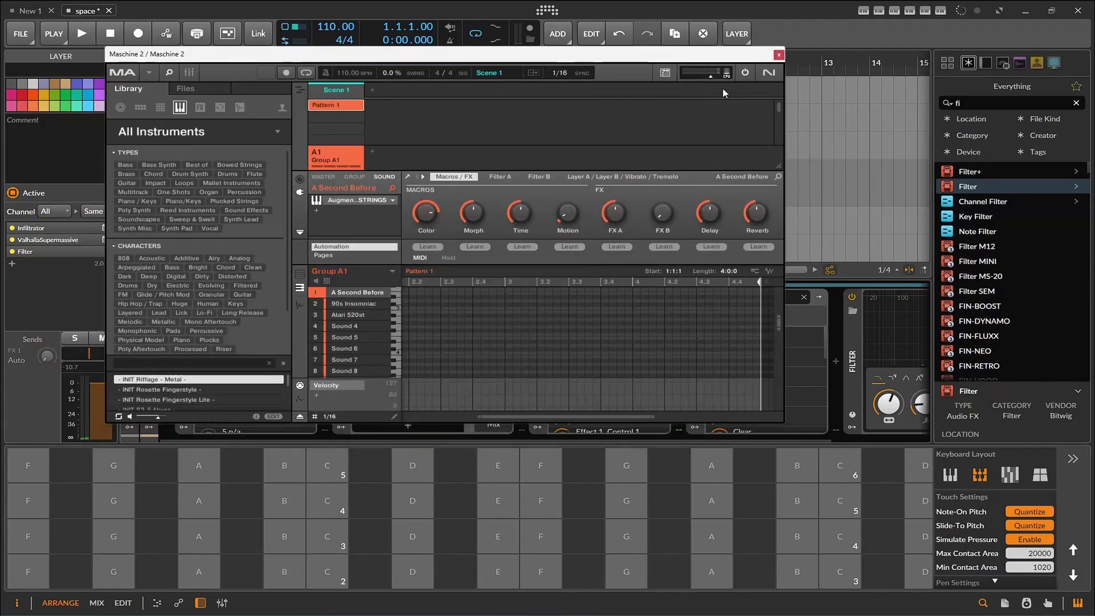
pyautogui.click(780, 54)
# Compare the dry and processed sound by switching the collapsed FX Layer off and on, leaving it expanded and enabled.
pyautogui.click(340, 297)
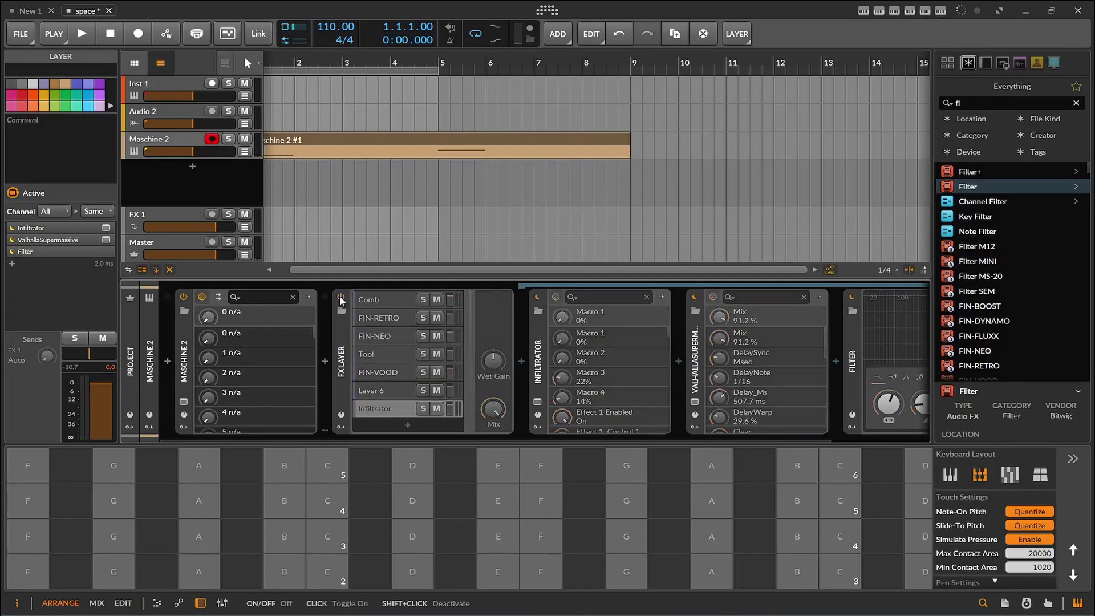
pyautogui.doubleClick(341, 362)
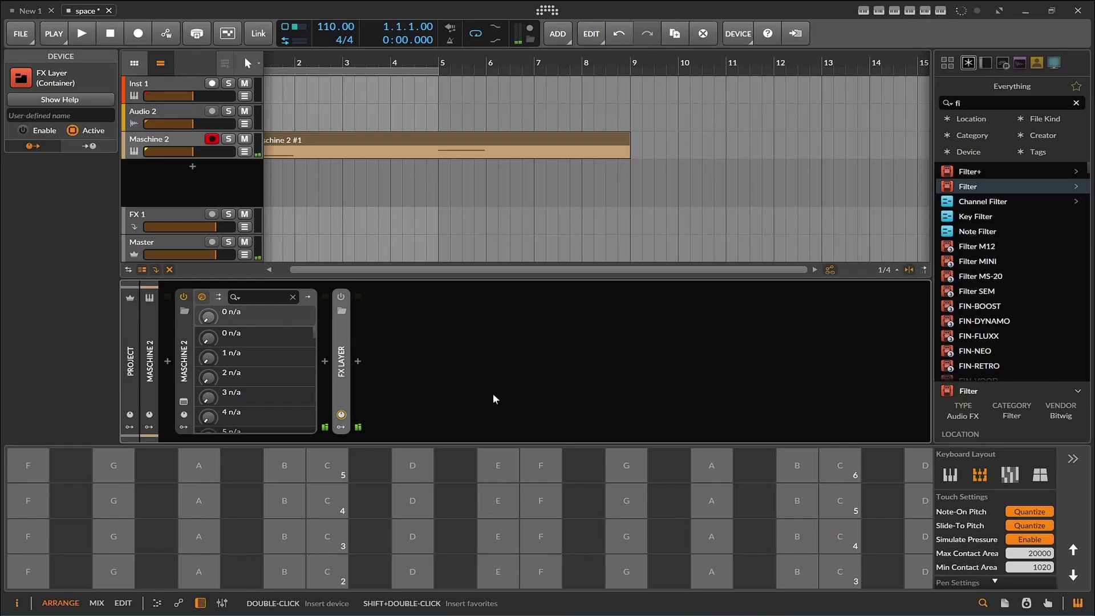
pyautogui.click(346, 299)
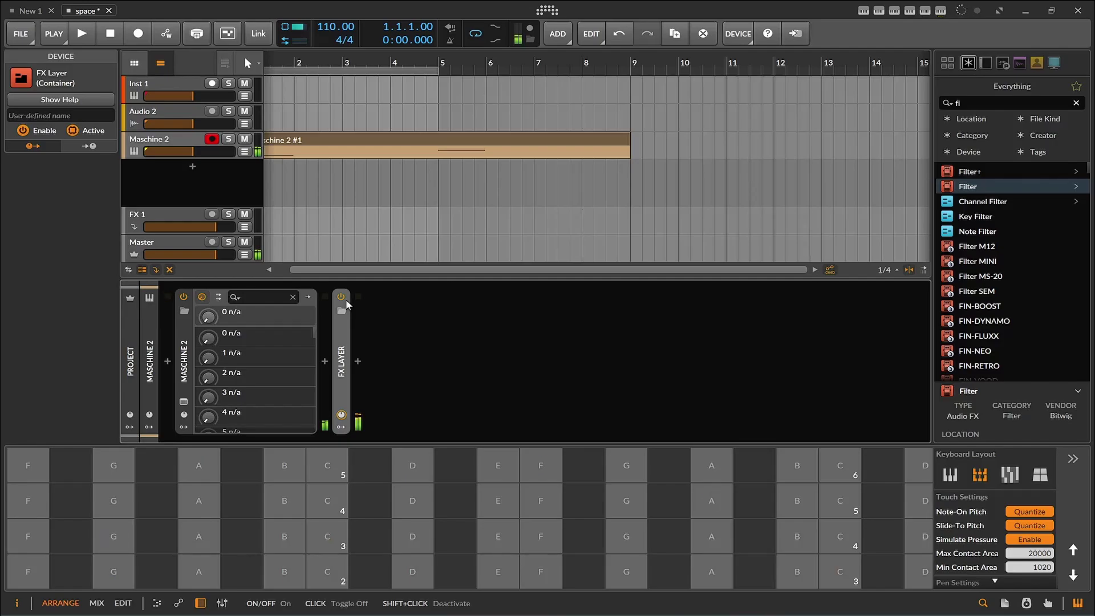
pyautogui.click(346, 300)
pyautogui.click(346, 300)
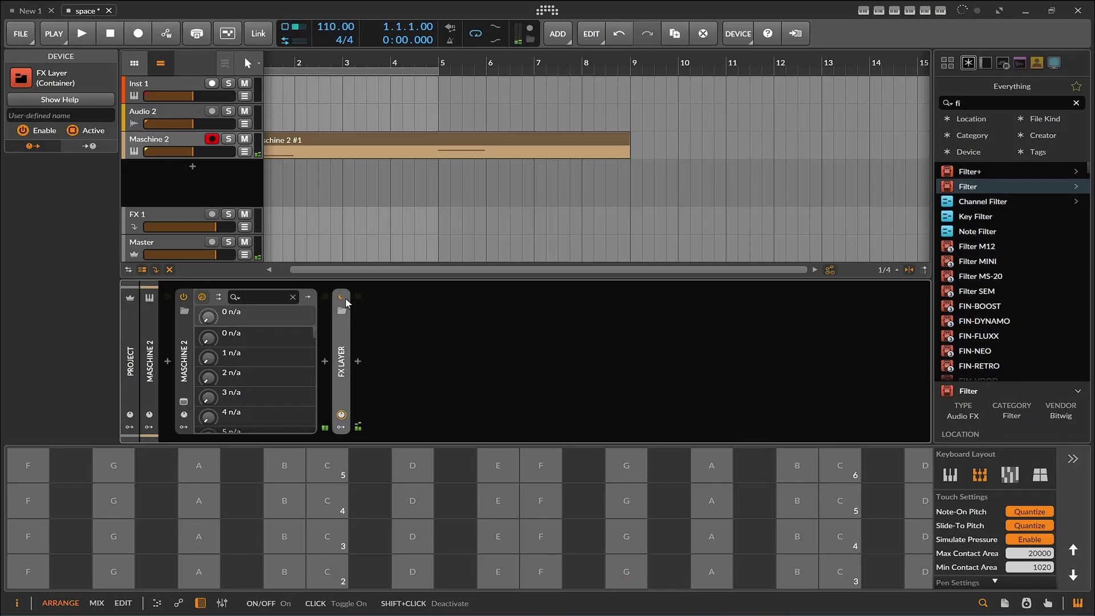
pyautogui.click(346, 300)
pyautogui.click(347, 331)
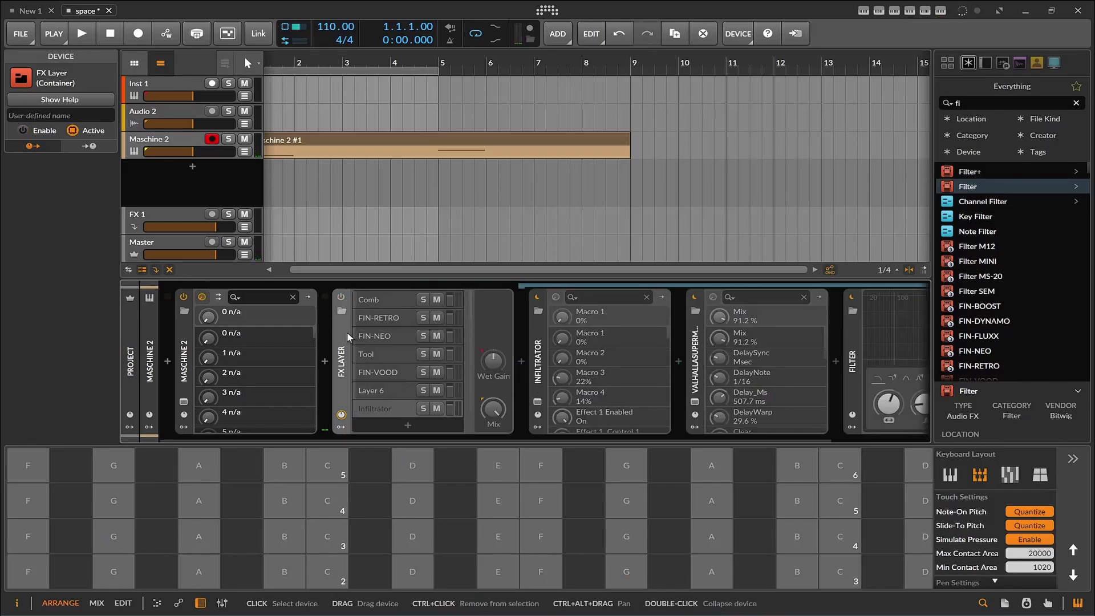
pyautogui.click(340, 297)
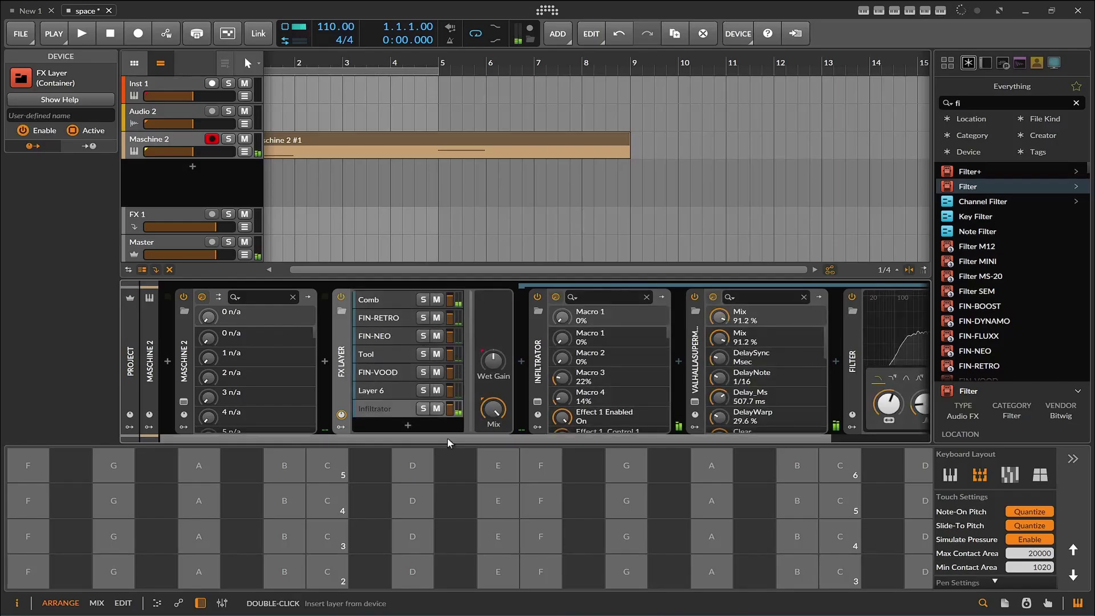
# Show the Comb layer's full device chain and solo that layer to hear it alone.
pyautogui.moveTo(446, 438)
pyautogui.mouseDown()
pyautogui.moveTo(597, 444)
pyautogui.moveTo(446, 435)
pyautogui.mouseUp()
pyautogui.click(378, 300)
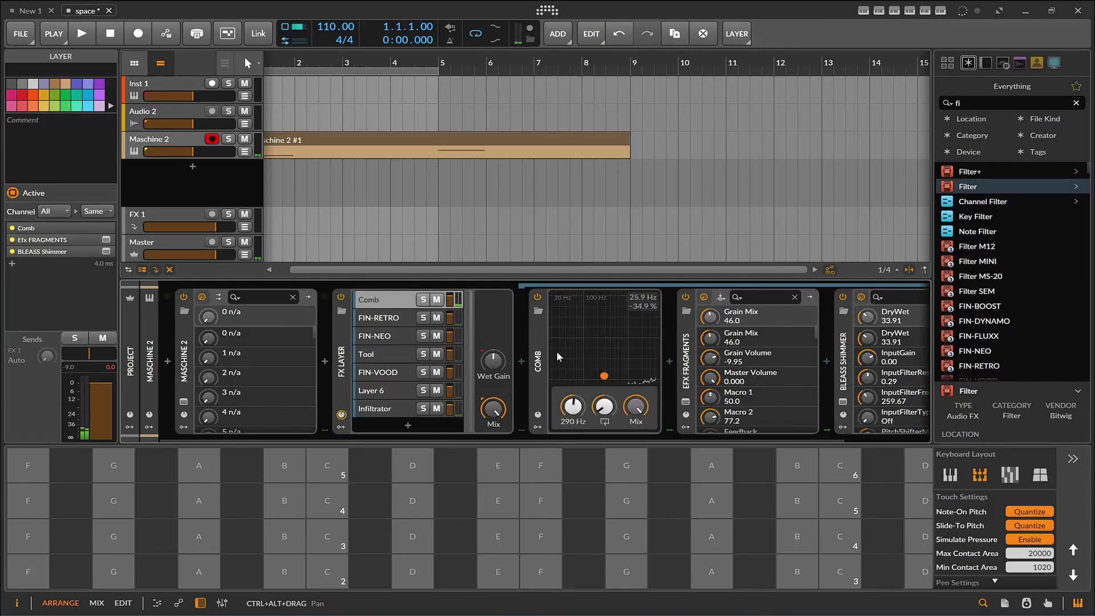
pyautogui.moveTo(594, 441); pyautogui.dragTo(750, 425)
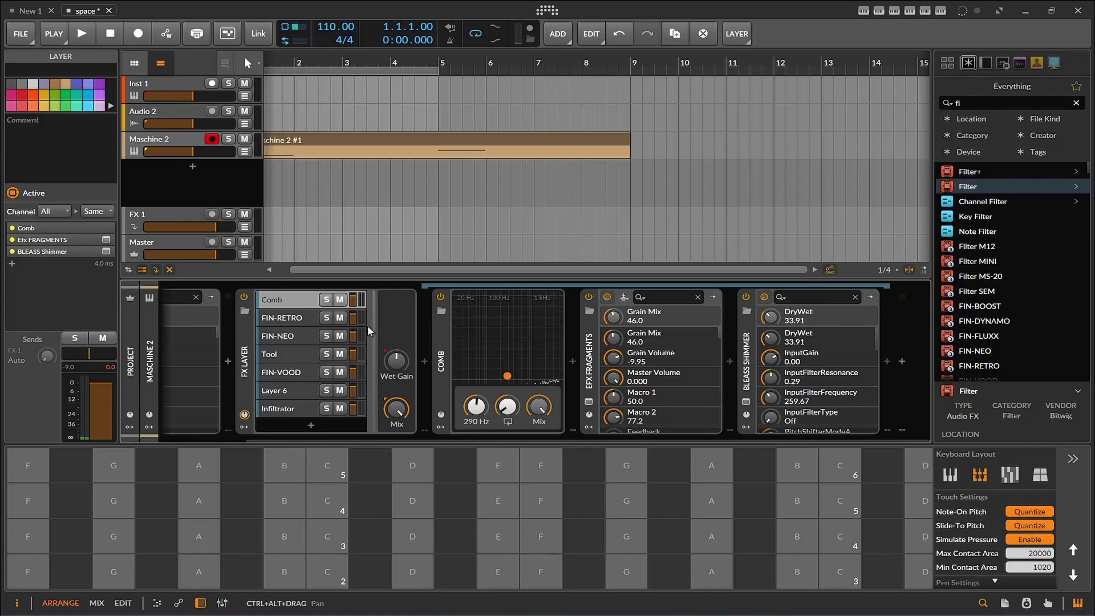
pyautogui.click(327, 300)
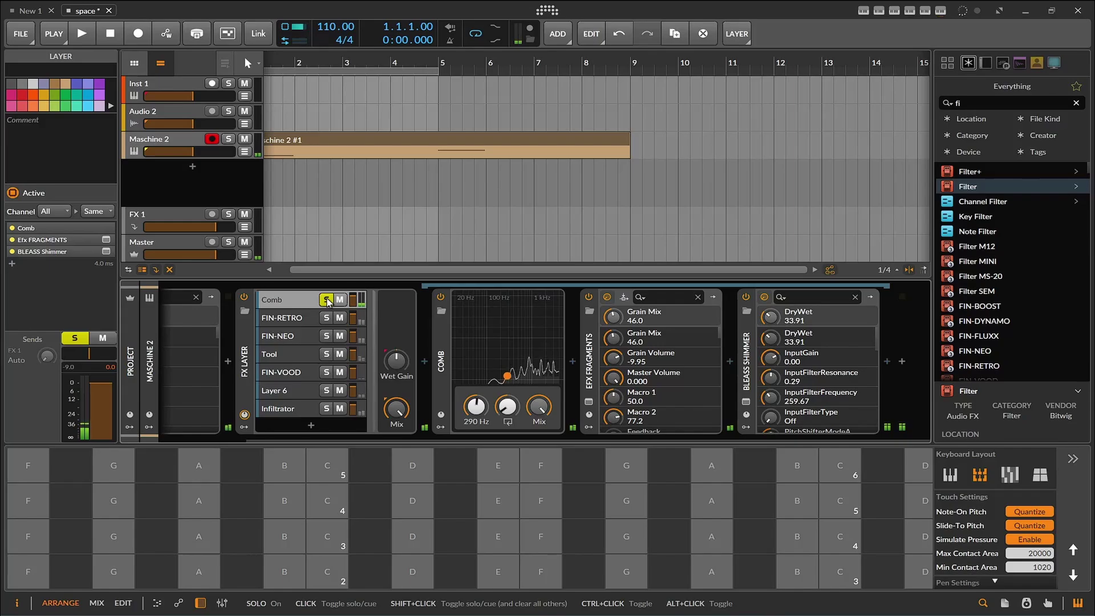
pyautogui.click(327, 300)
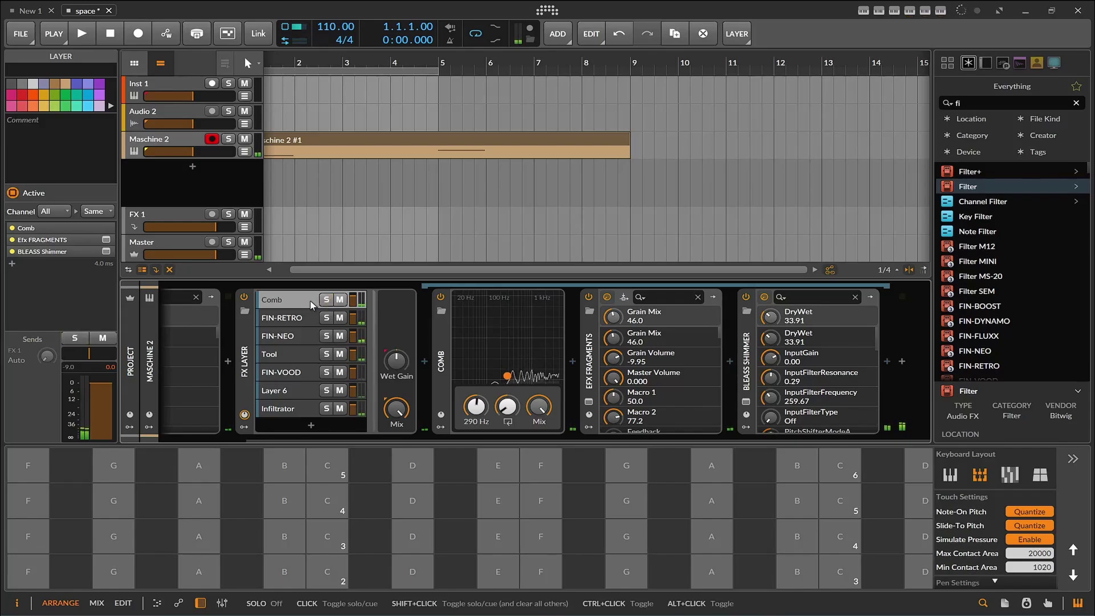
pyautogui.click(327, 300)
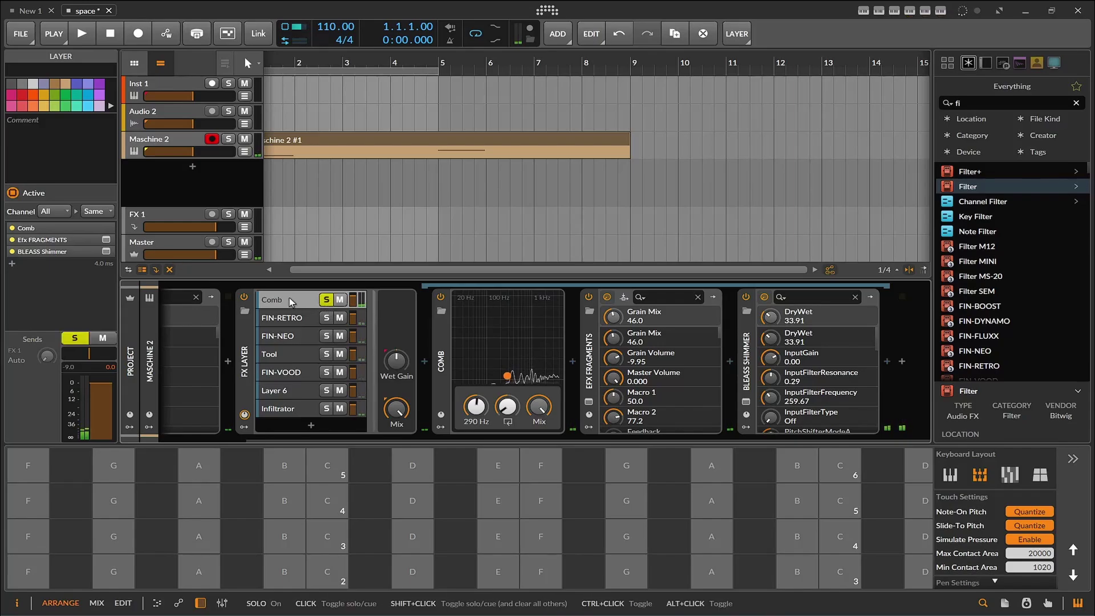
# Compare the soloed Comb layer with the FX Layer bypassed and enabled, and unsolo Comb.
pyautogui.click(244, 298)
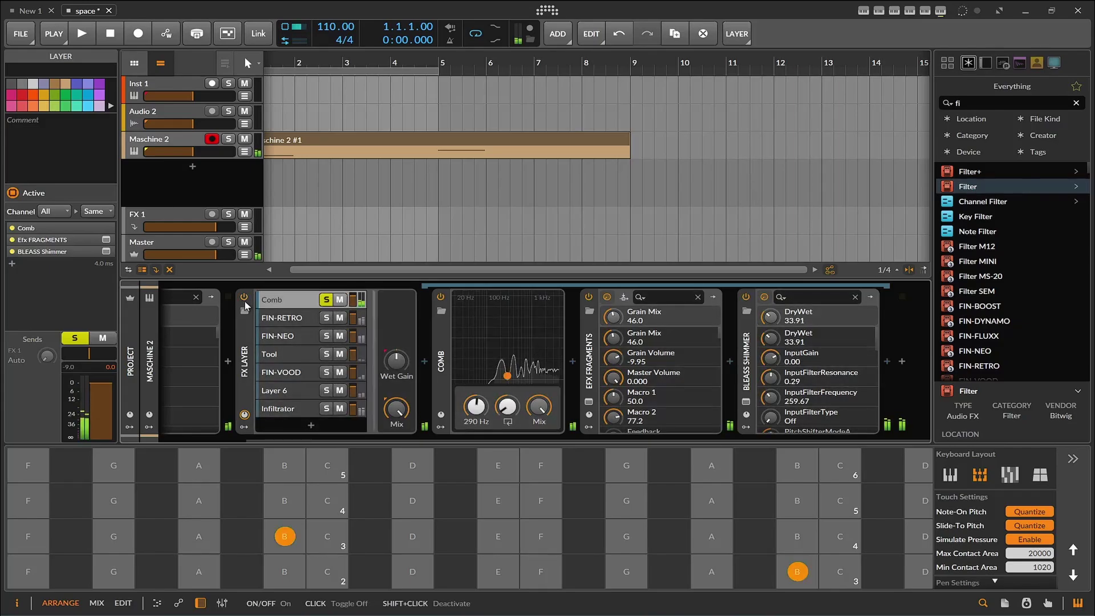
pyautogui.click(244, 299)
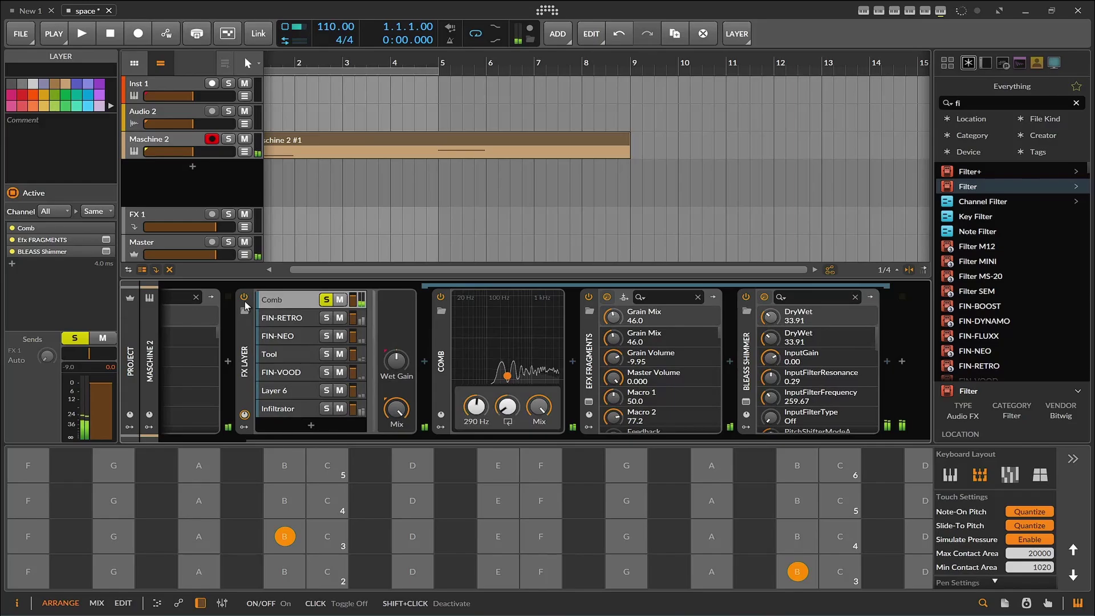
pyautogui.click(244, 301)
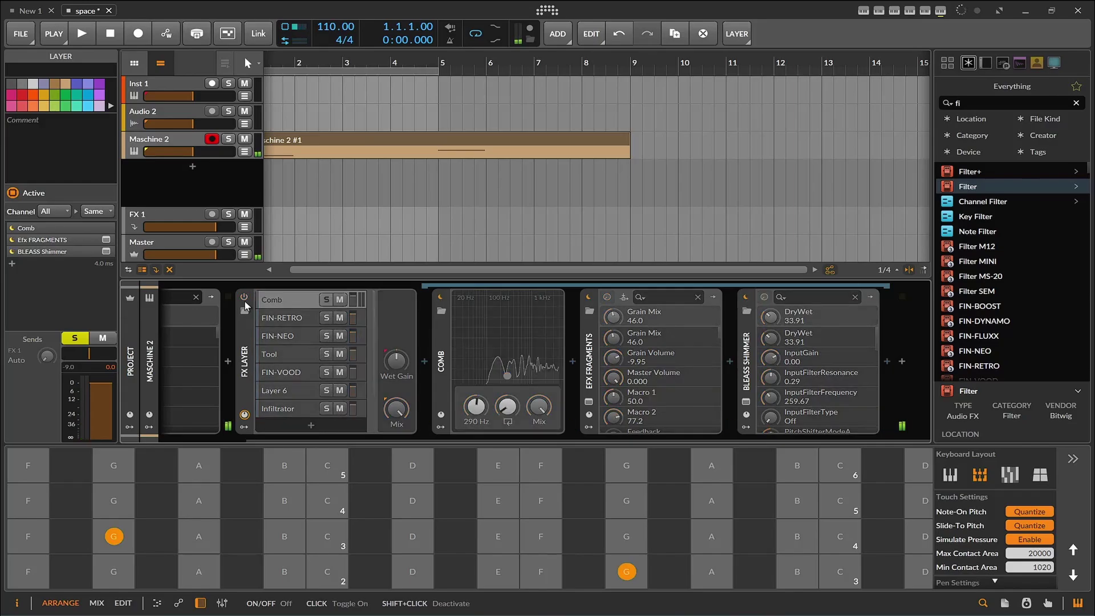
pyautogui.click(244, 301)
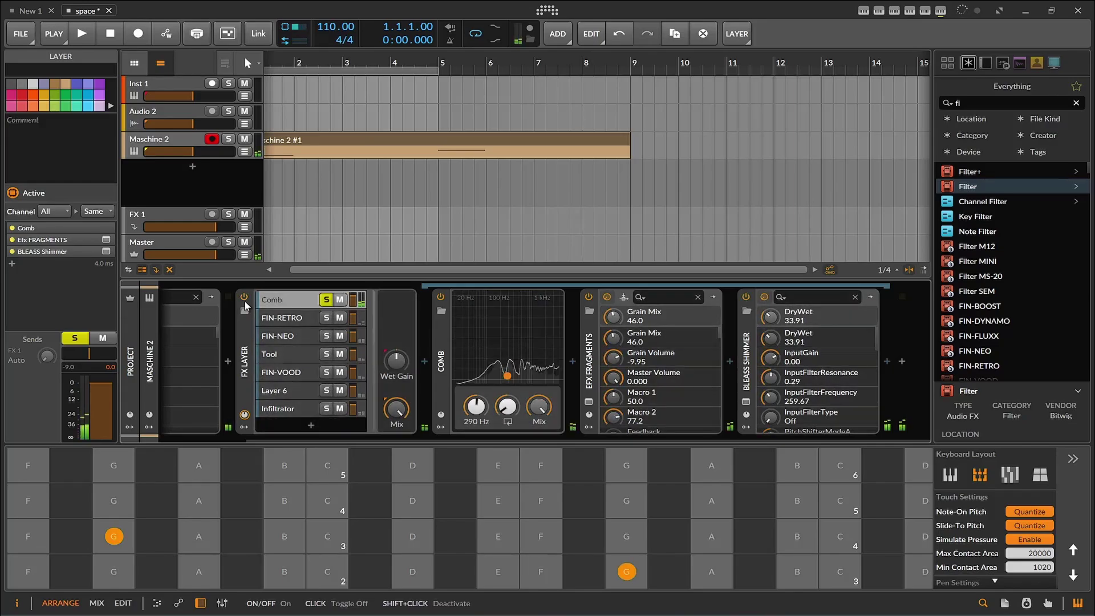
pyautogui.click(327, 300)
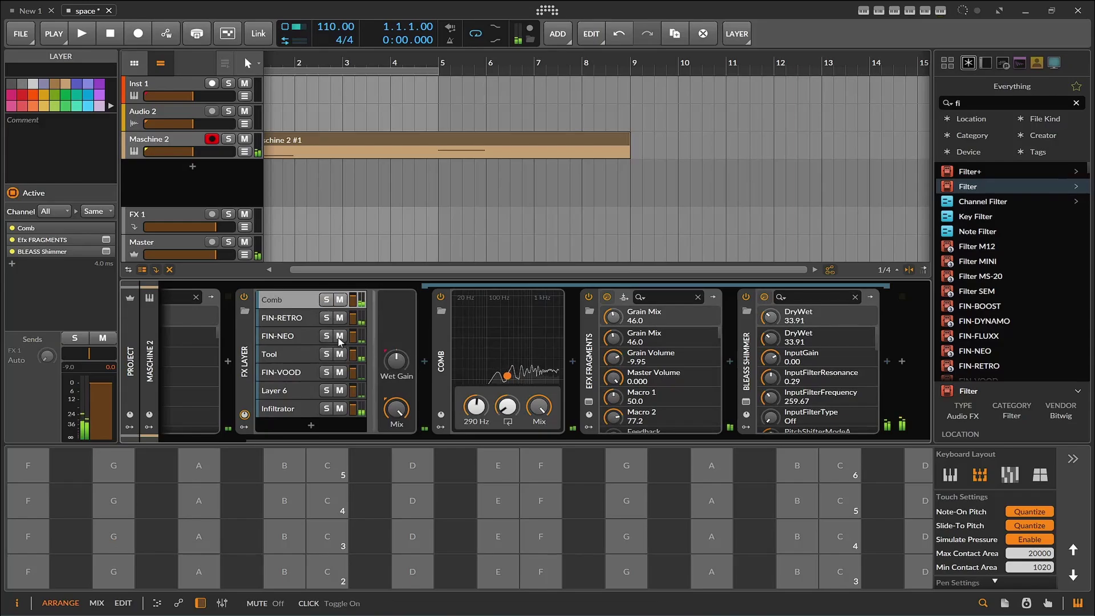
# Solo the FIN-RETRO layer and view the settings of its FIN-RETRO plug-in.
pyautogui.click(309, 319)
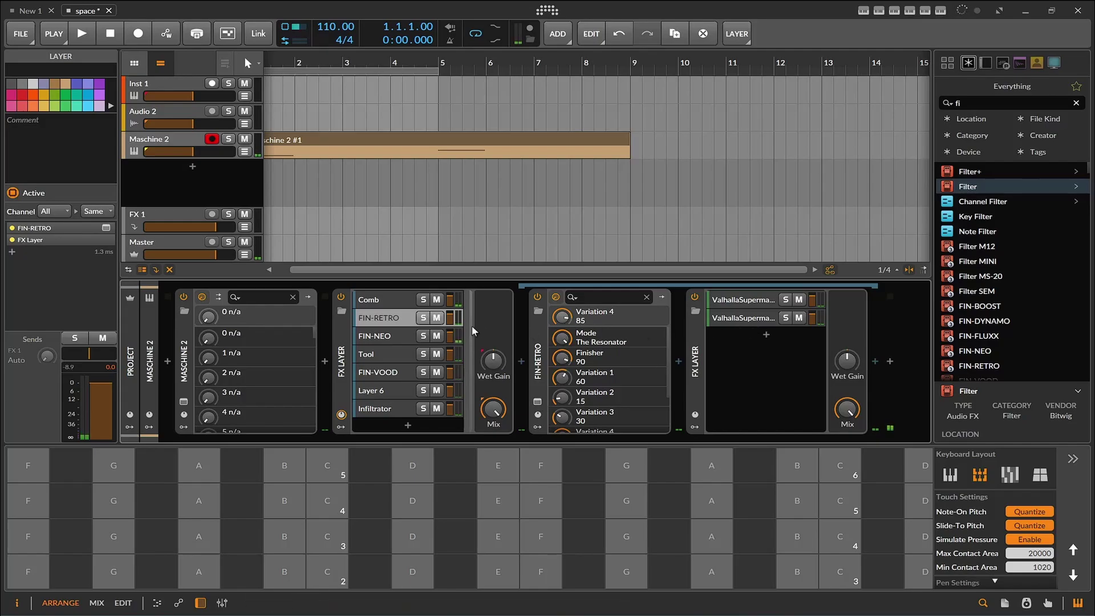
pyautogui.click(423, 318)
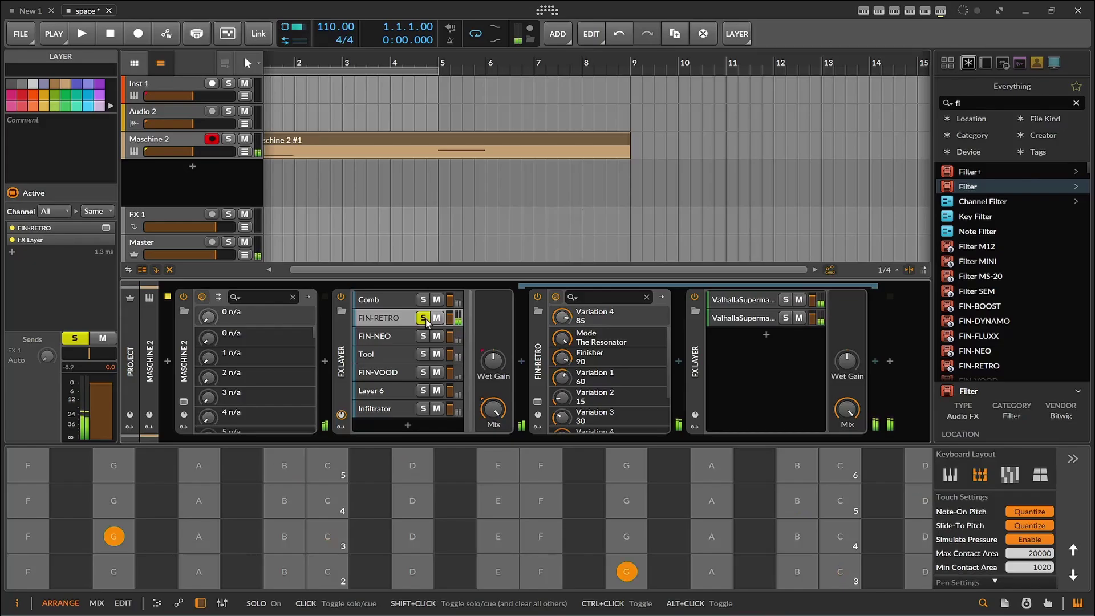
pyautogui.click(537, 401)
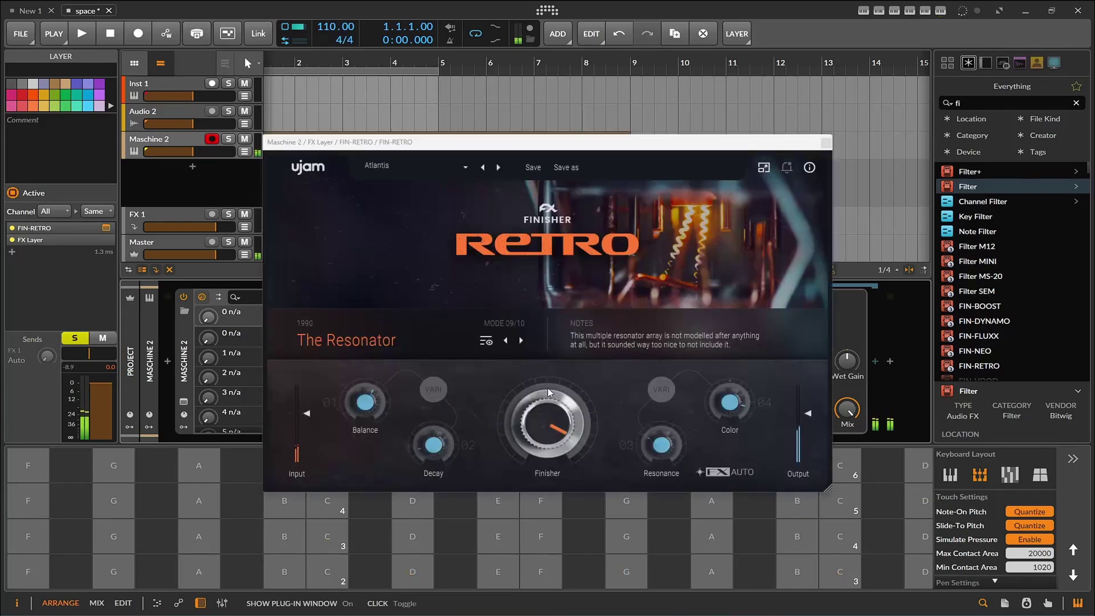
pyautogui.click(827, 144)
# View the ValhallaSupermassive settings in the second layer of the FX Layer nested after FIN-RETRO.
pyautogui.click(717, 318)
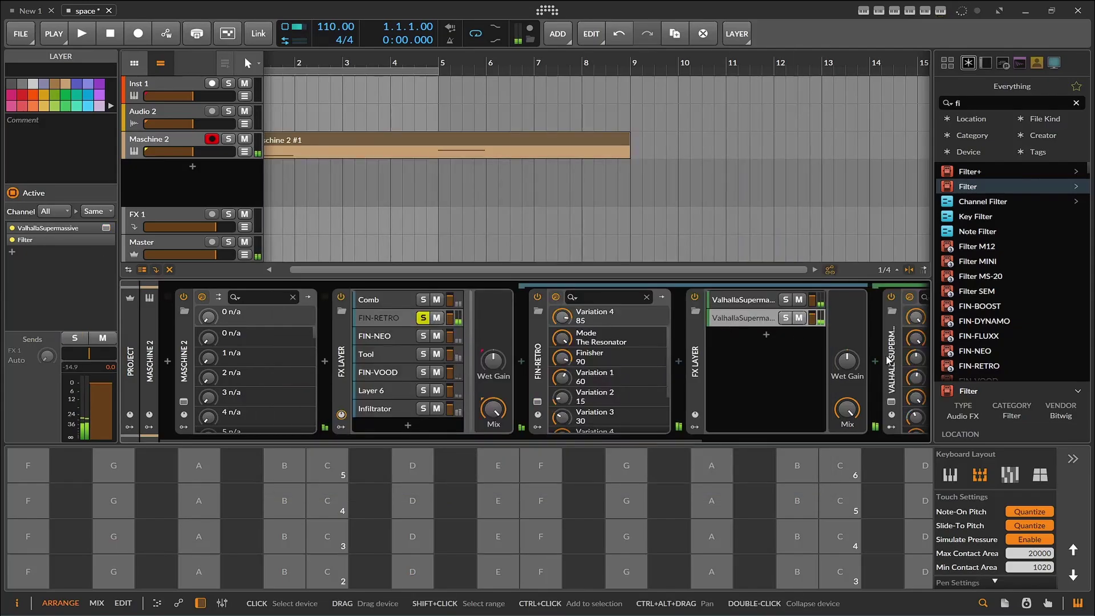
pyautogui.click(893, 402)
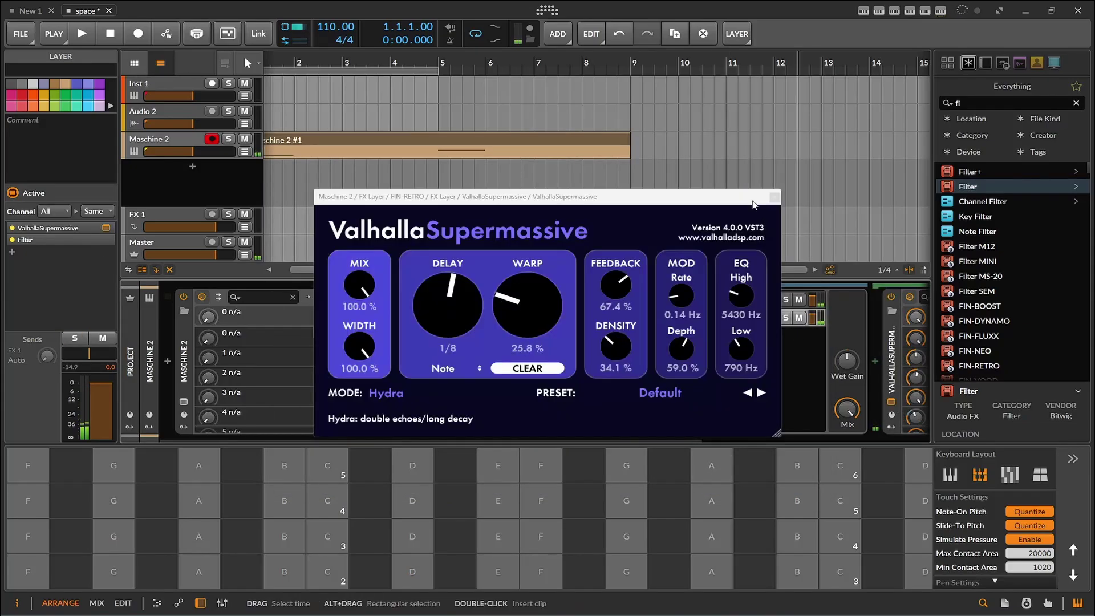
pyautogui.click(774, 197)
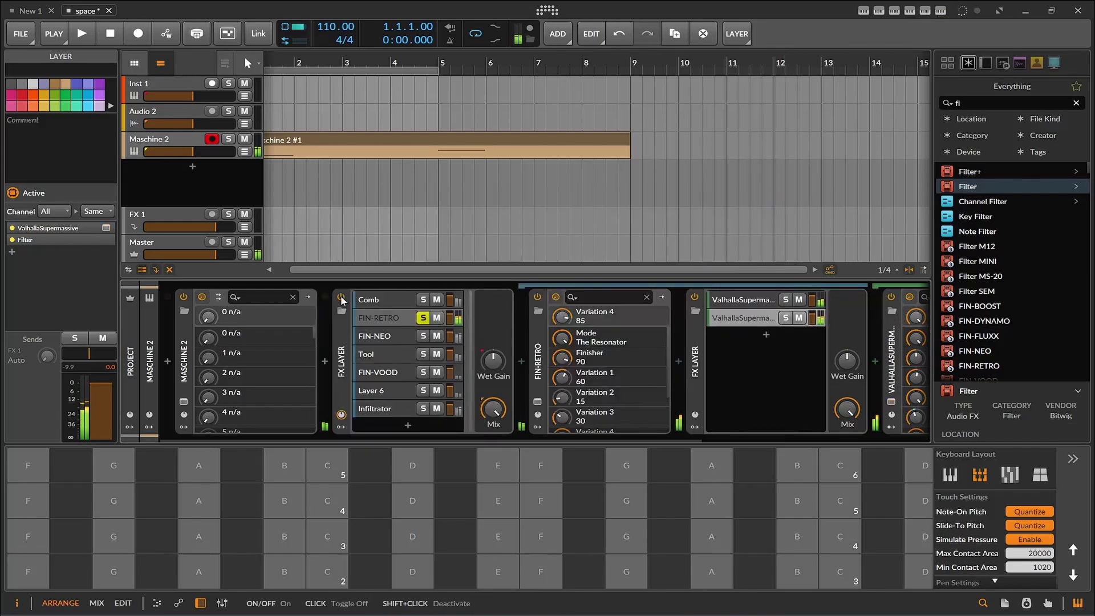
# Compare the soloed FIN-RETRO layer with the main FX Layer bypassed and enabled, and unsolo FIN-RETRO.
pyautogui.click(340, 296)
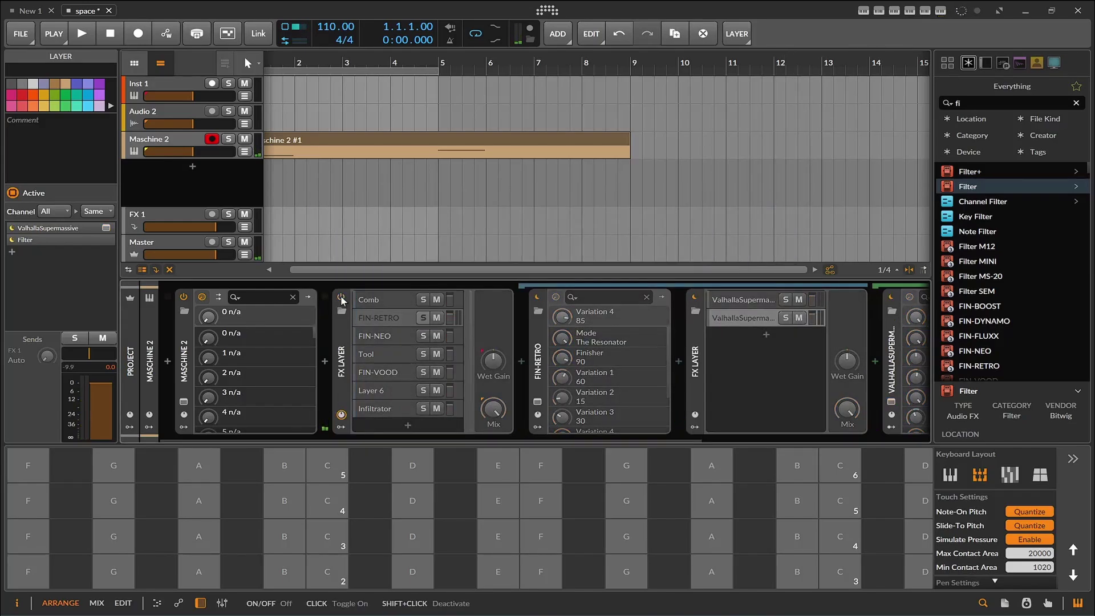
pyautogui.click(340, 295)
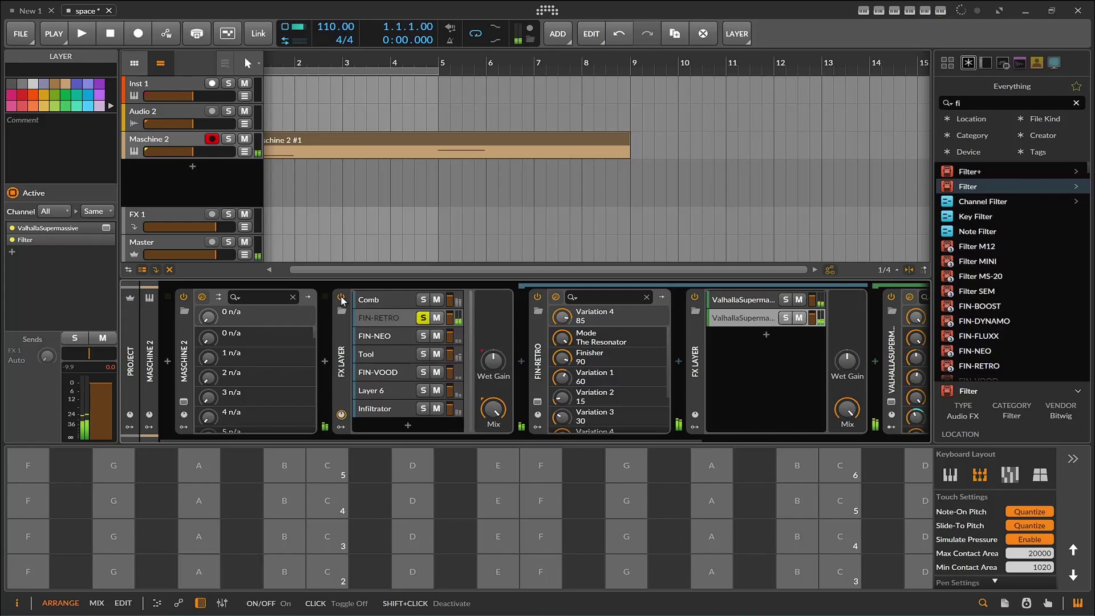
pyautogui.click(423, 320)
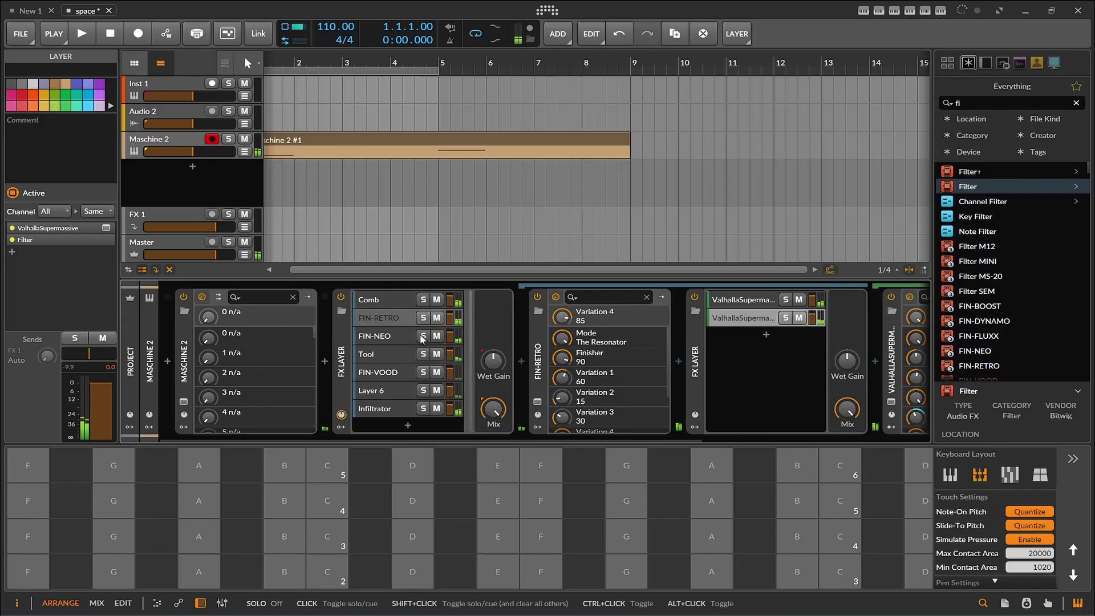
# Solo the FIN-NEO layer and view the settings of its FIN-NEO plug-in.
pyautogui.click(422, 336)
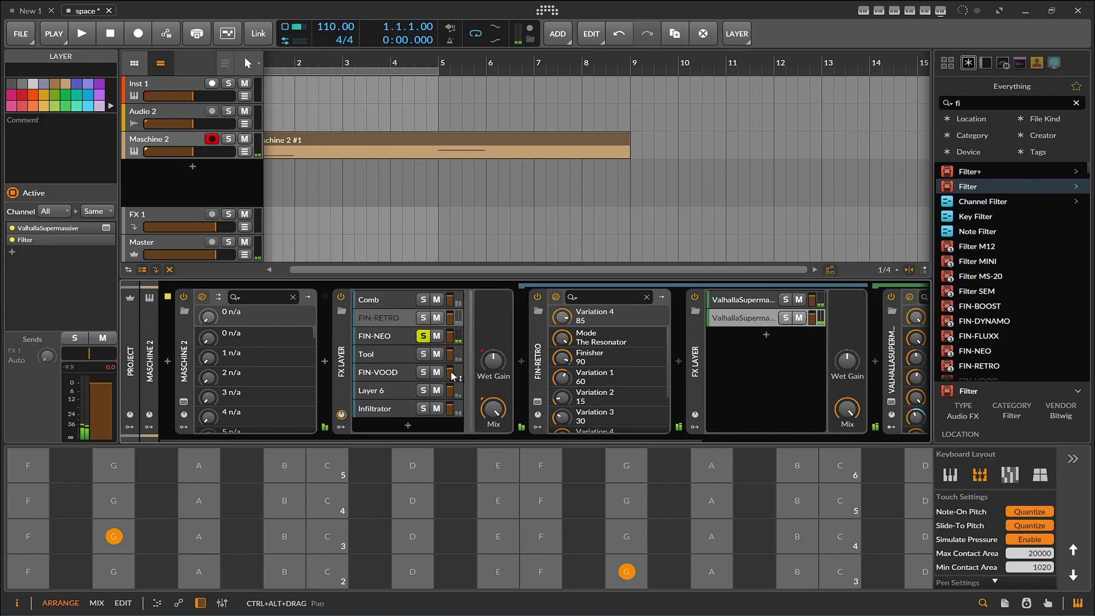
pyautogui.click(402, 342)
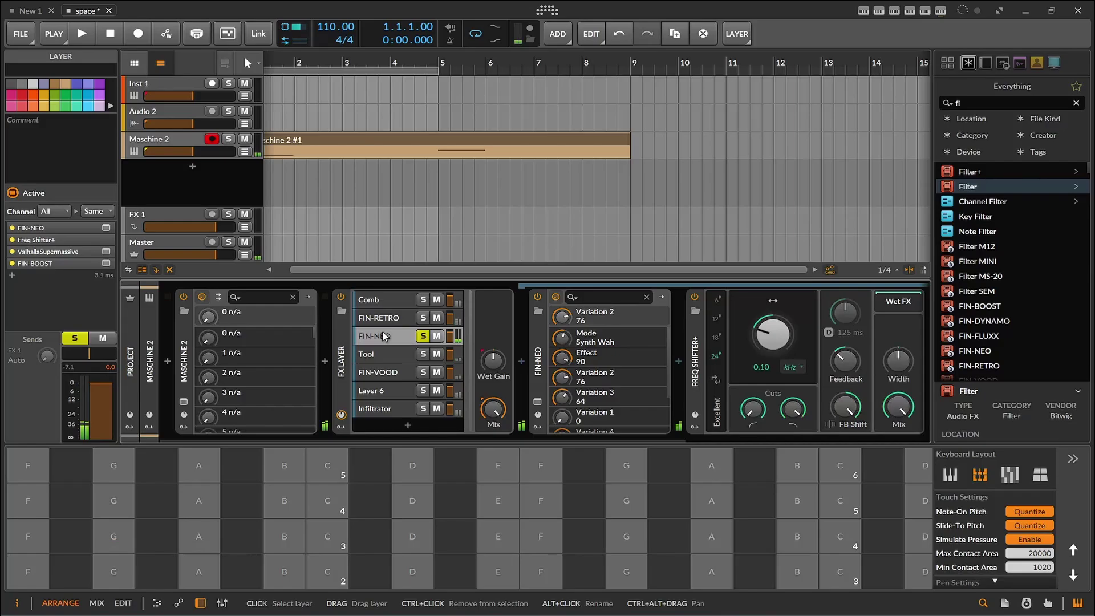
pyautogui.click(537, 403)
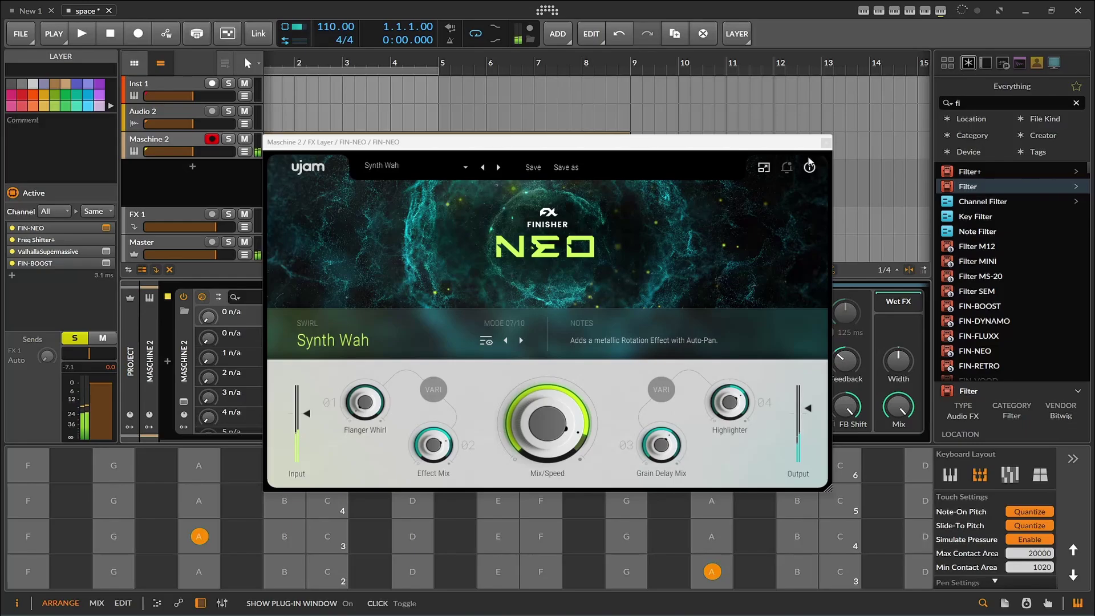
pyautogui.click(825, 142)
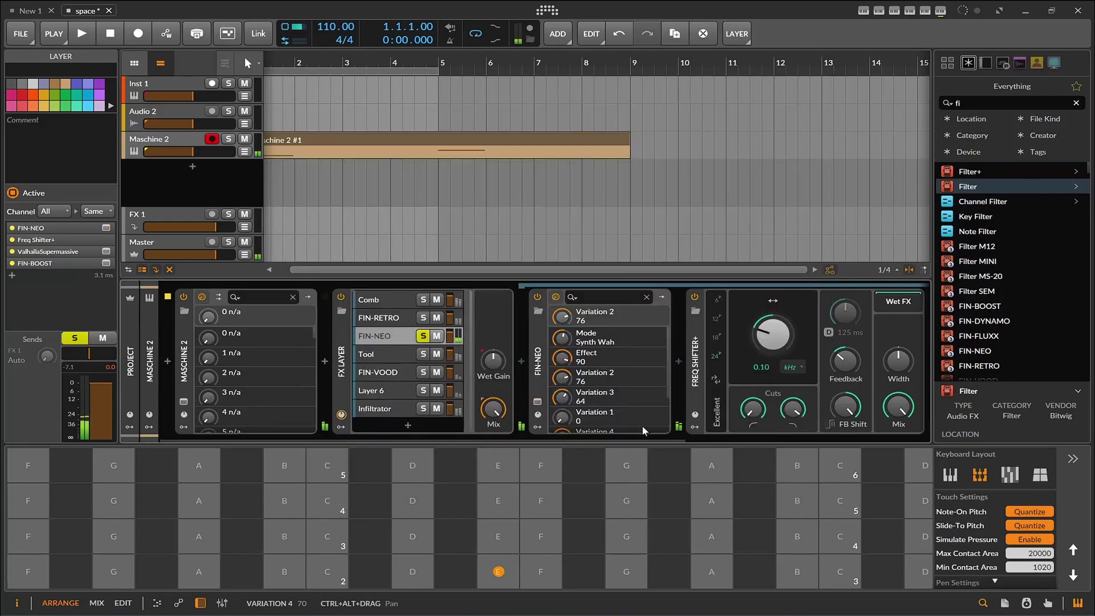
# Open the FIN-BOOST plug-in at the end of the FIN-NEO chain and switch its mode to Higher Up.
pyautogui.moveTo(634, 438); pyautogui.dragTo(864, 478)
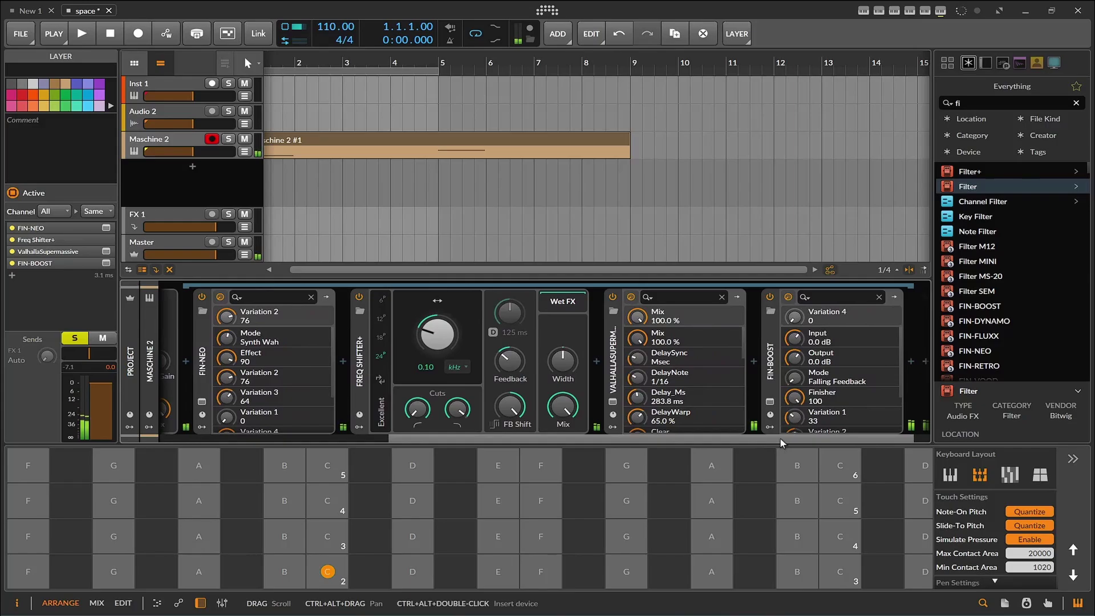
pyautogui.click(771, 402)
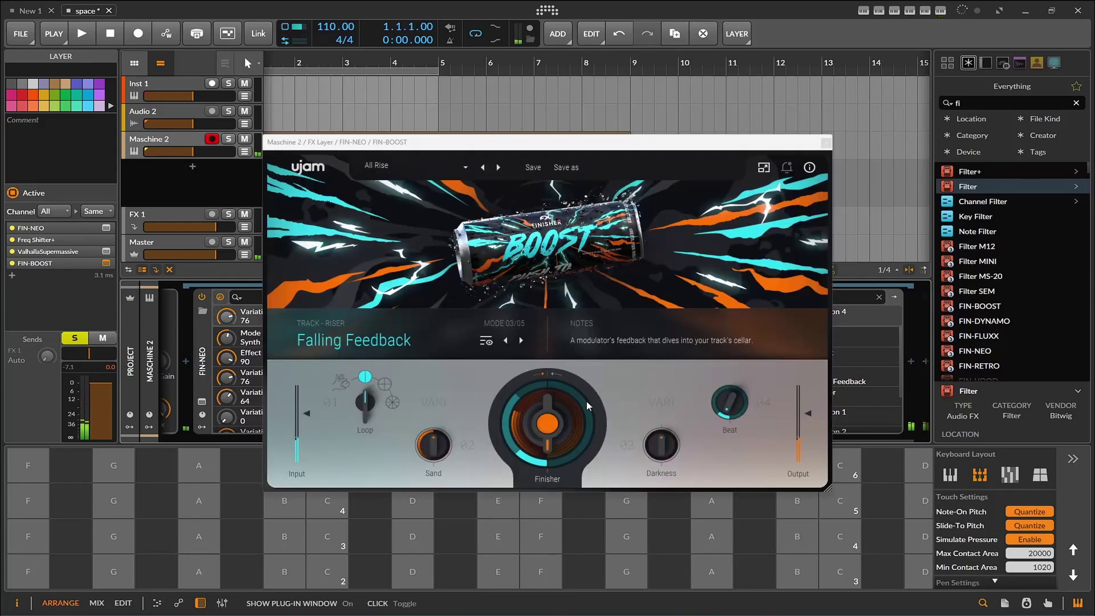
pyautogui.click(521, 341)
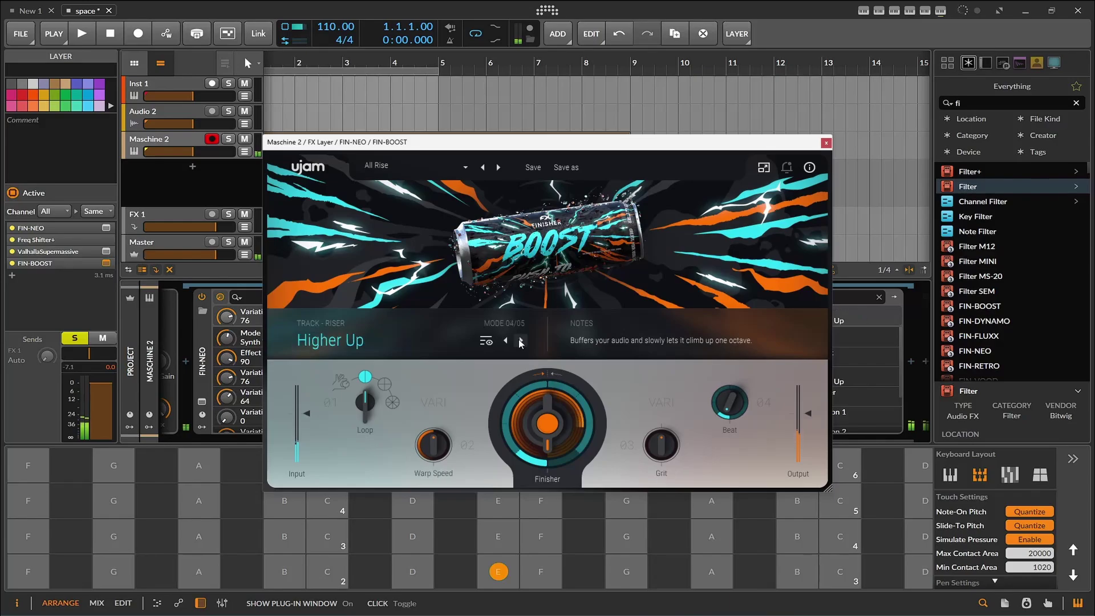
# Set FIN-BOOST's Finisher to 76, its Warp Speed to 61 and its Output to +10.2 dB.
pyautogui.moveTo(546, 398); pyautogui.dragTo(533, 471)
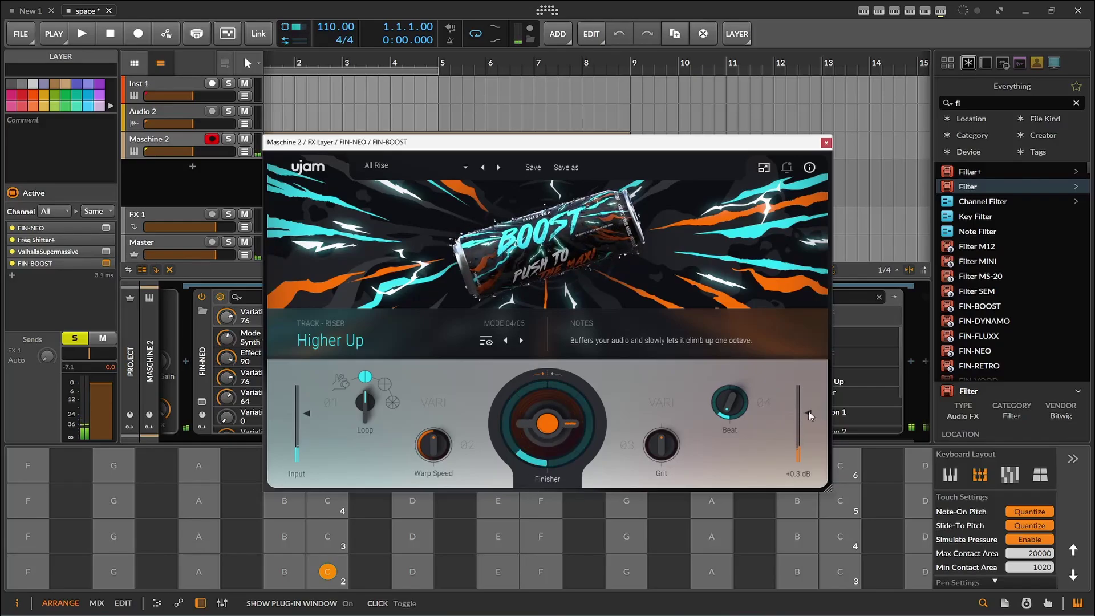
pyautogui.moveTo(809, 412); pyautogui.dragTo(812, 386)
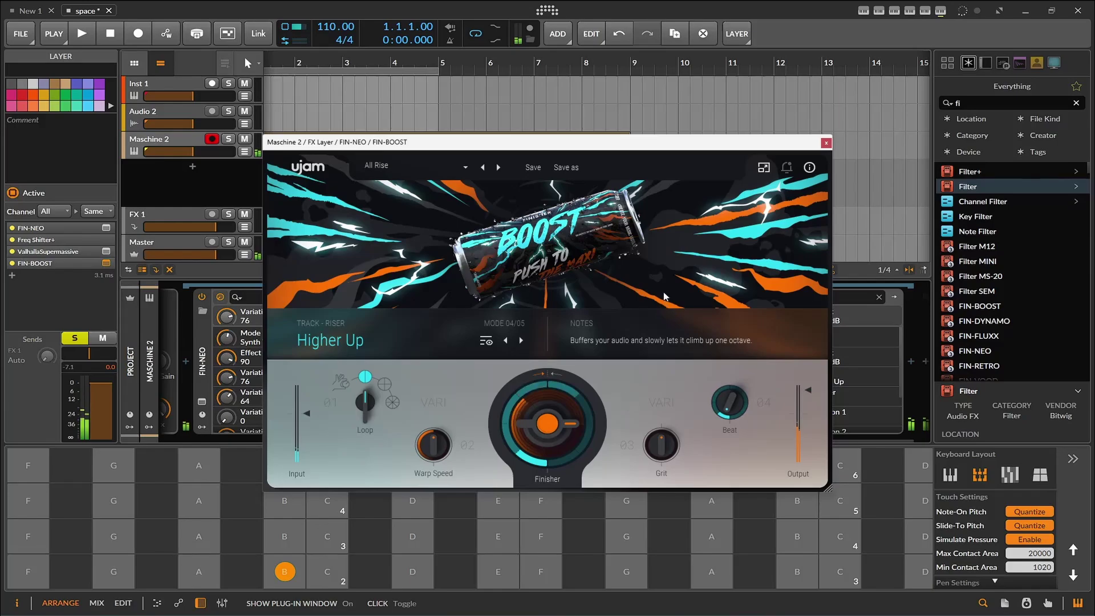
pyautogui.moveTo(458, 430)
pyautogui.mouseDown()
pyautogui.moveTo(442, 413)
pyautogui.moveTo(444, 427)
pyautogui.mouseUp()
pyautogui.click(825, 144)
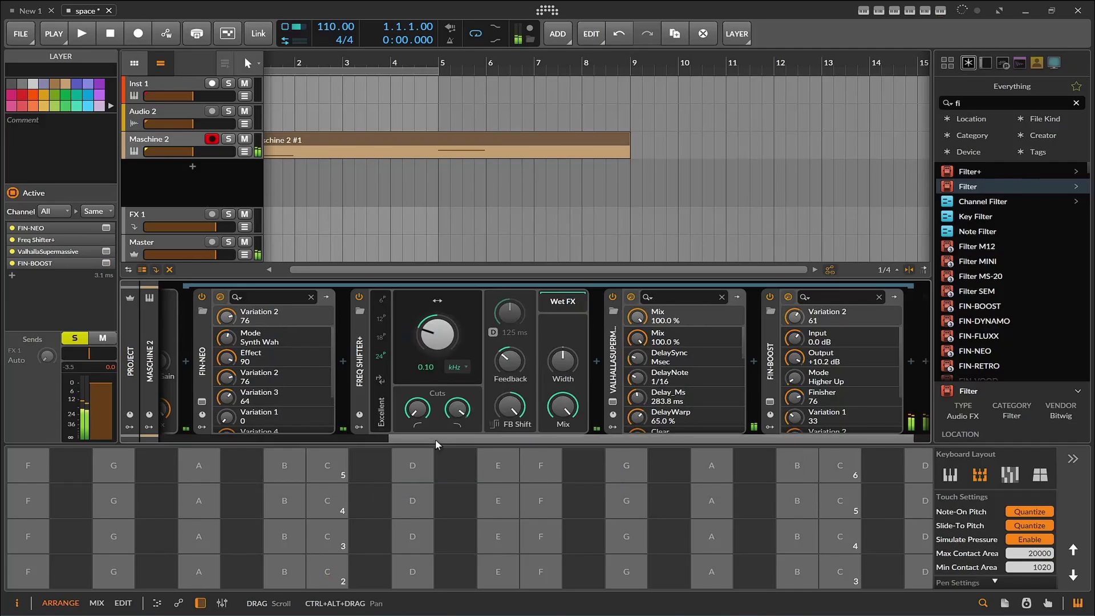
# Unsolo the FIN-NEO layer and lower the Output of its FIN-BOOST plug-in to +3.5 dB.
pyautogui.moveTo(436, 440); pyautogui.dragTo(274, 434)
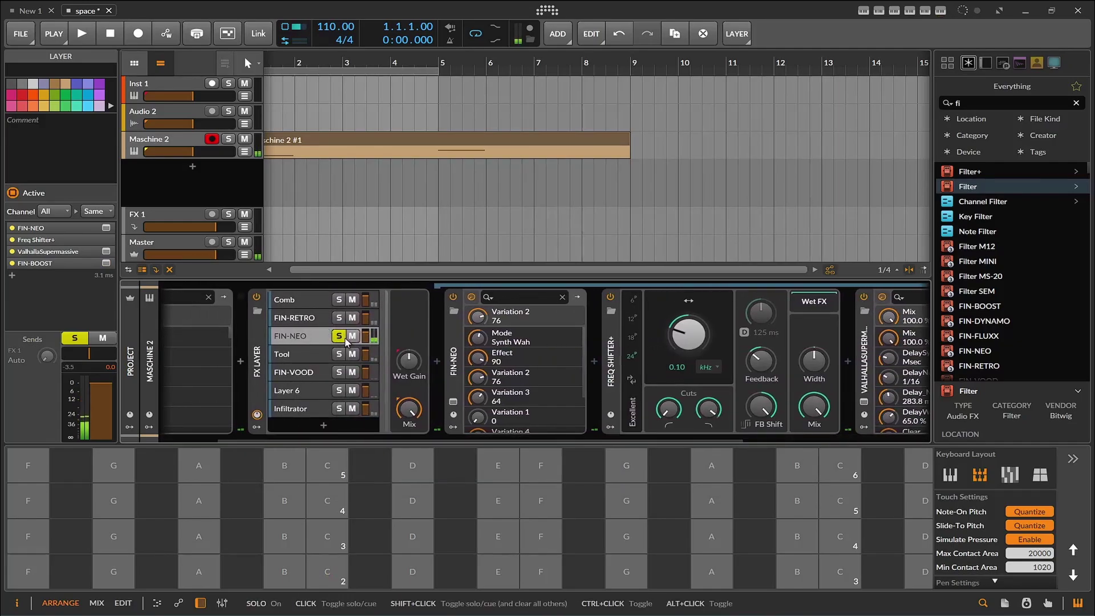
pyautogui.click(339, 336)
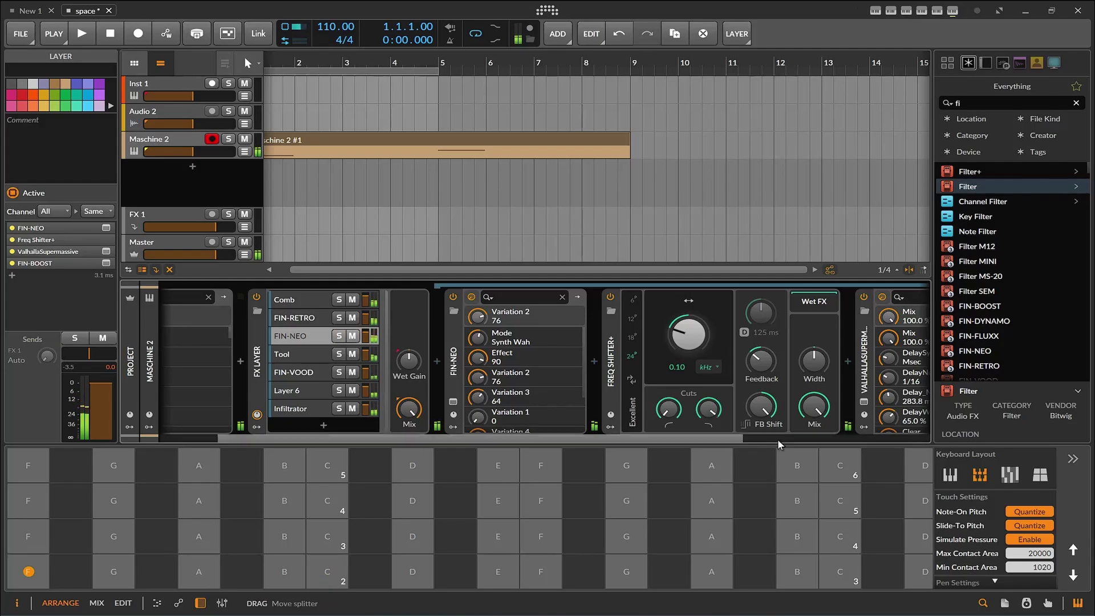
pyautogui.moveTo(741, 441); pyautogui.dragTo(927, 445)
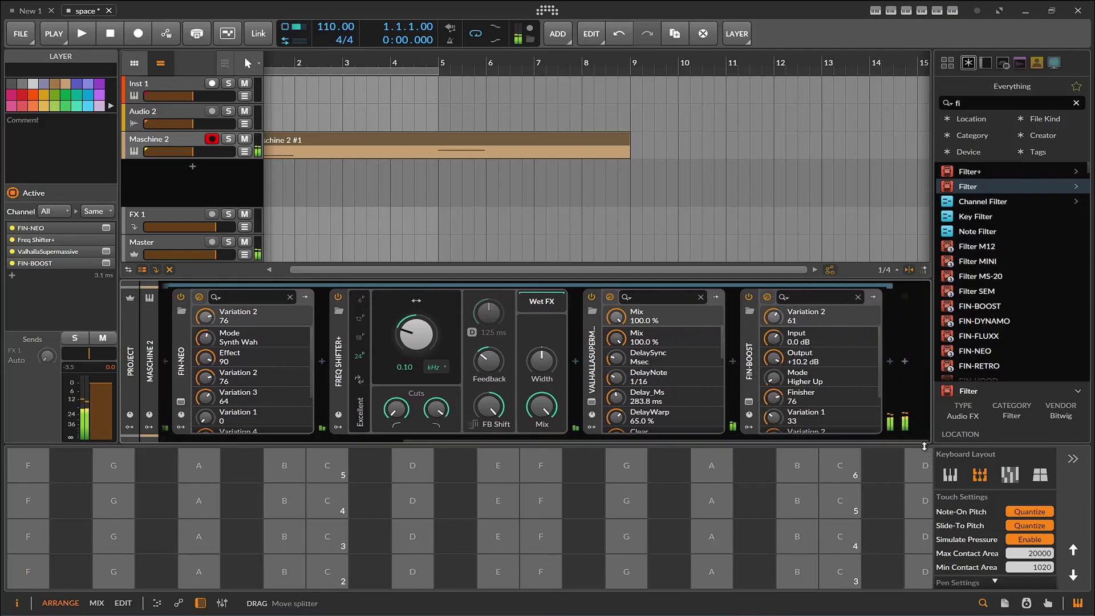
pyautogui.click(751, 402)
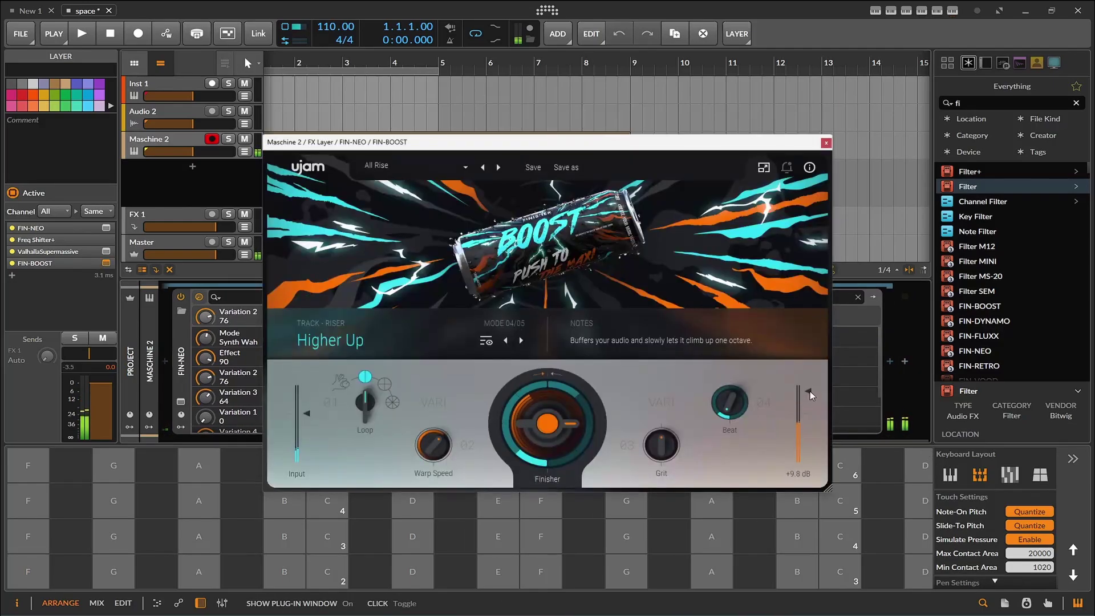
pyautogui.moveTo(810, 391); pyautogui.dragTo(813, 406)
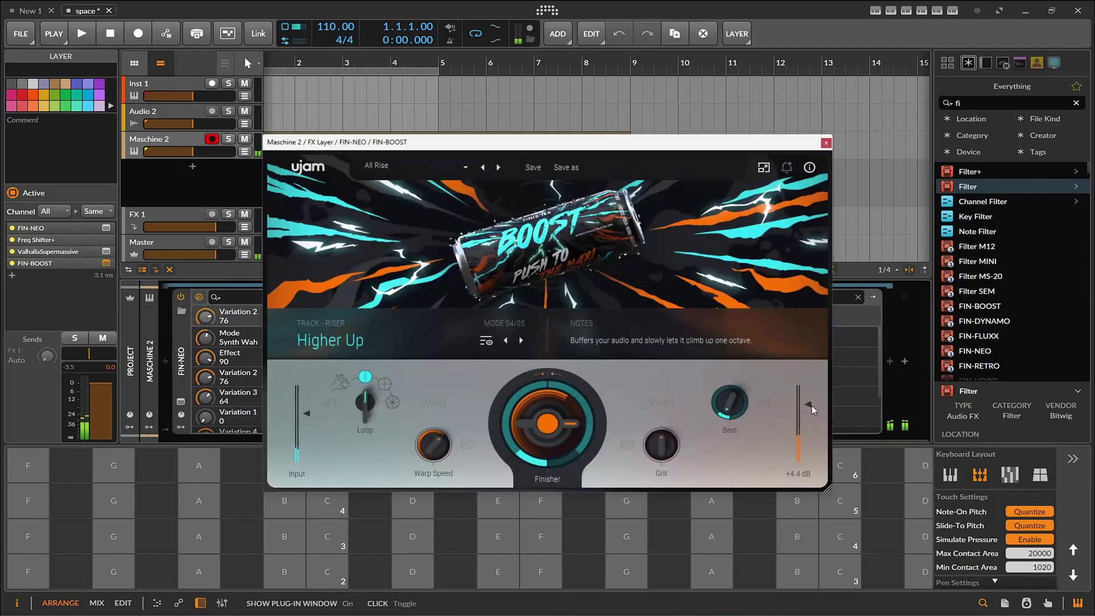
pyautogui.click(826, 143)
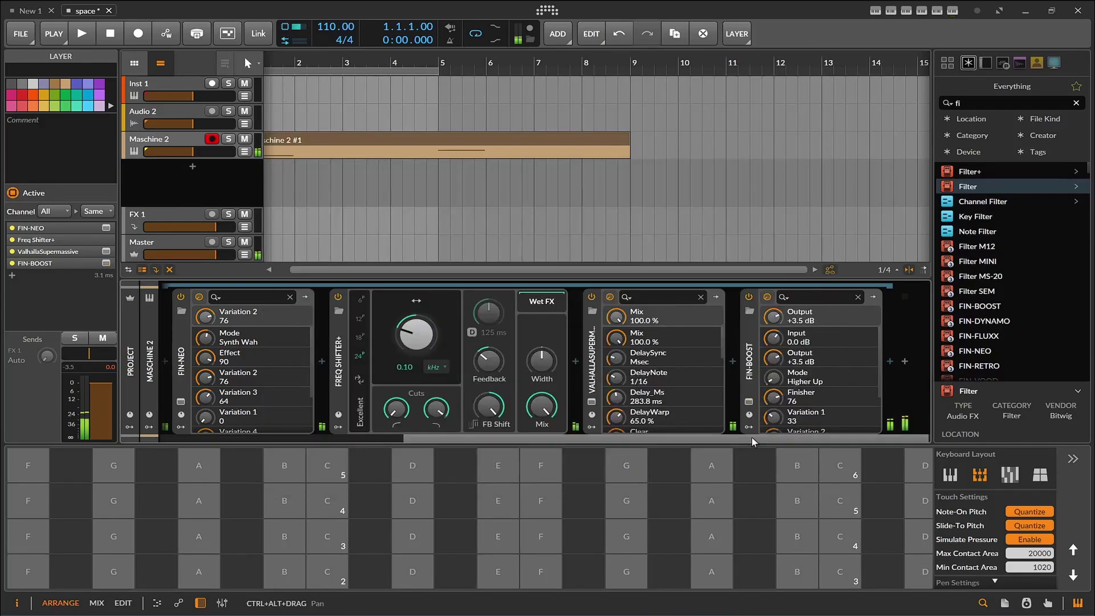
# Inspect the Tool layer's effect chain, viewing the settings of its BLEASS Granulizer and BLEASS Chorus plug-ins.
pyautogui.moveTo(752, 437); pyautogui.dragTo(523, 433)
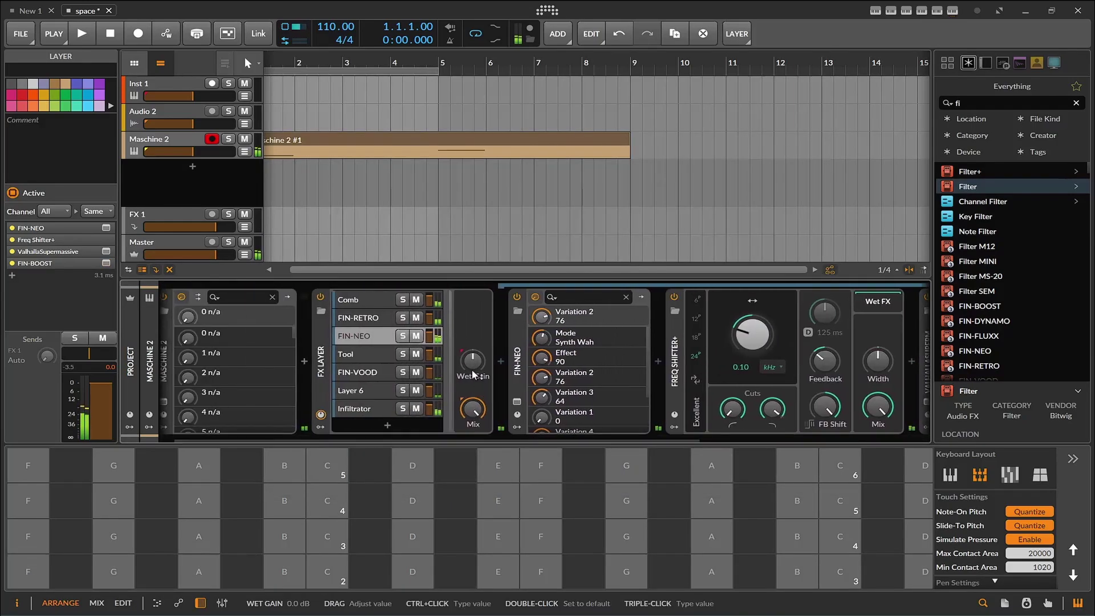
pyautogui.click(371, 353)
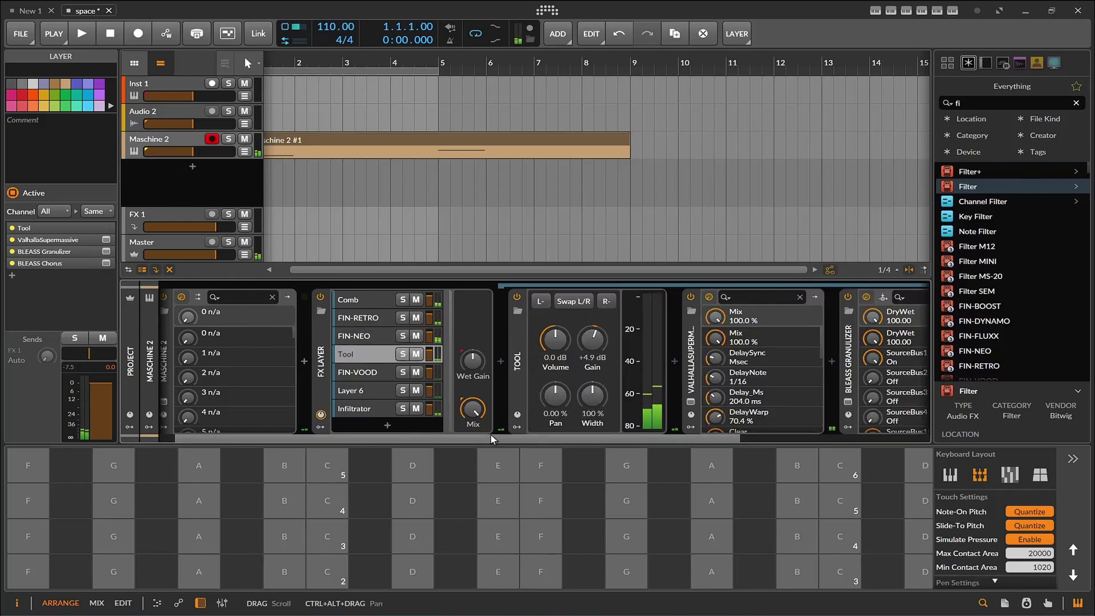
pyautogui.moveTo(491, 434); pyautogui.dragTo(639, 433)
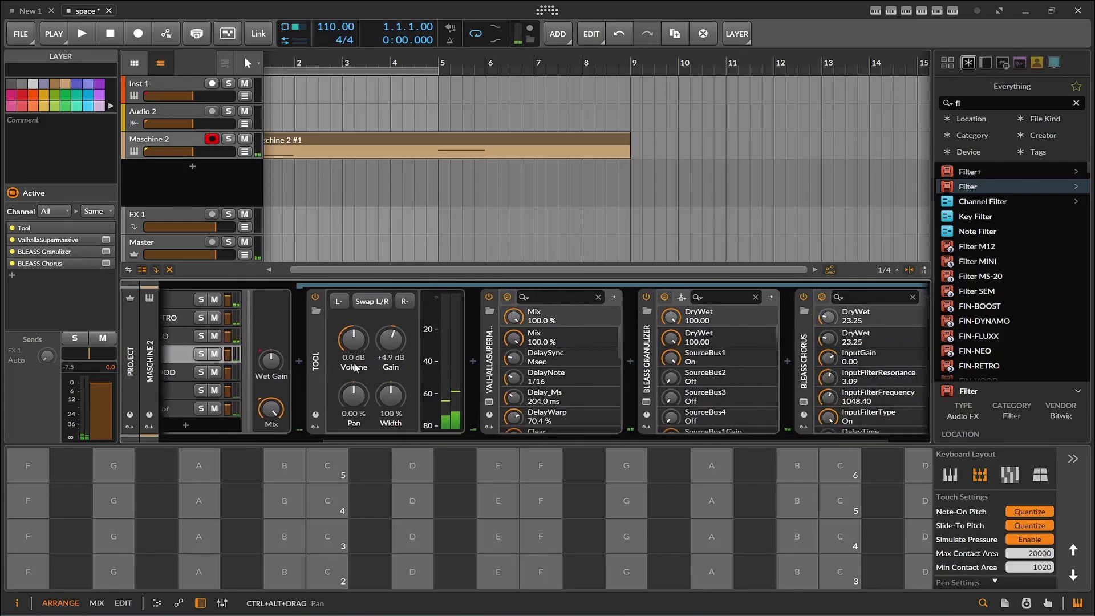
pyautogui.click(491, 377)
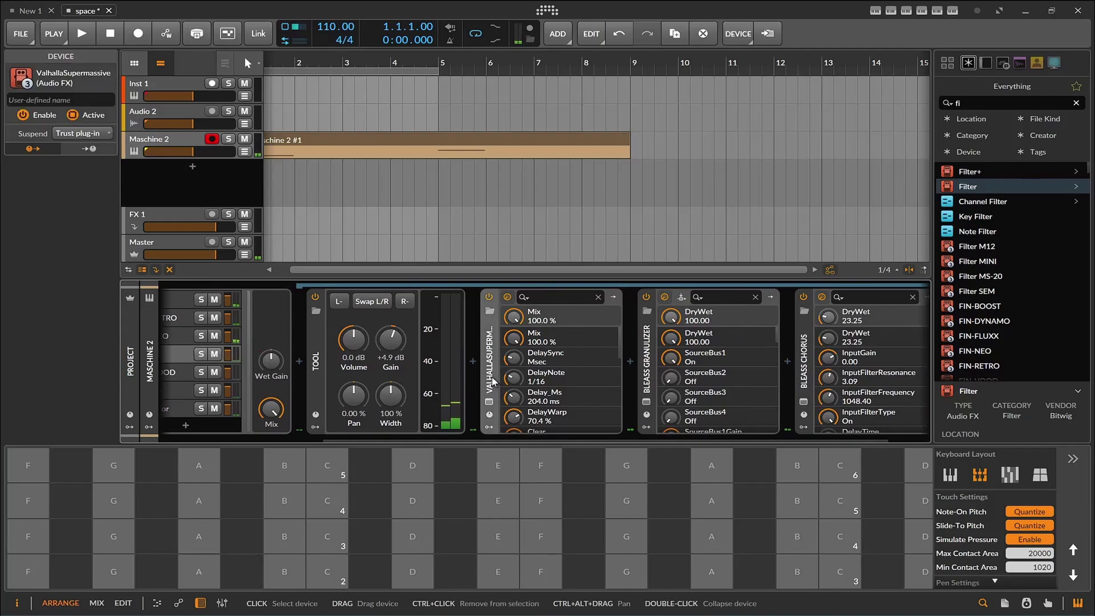
pyautogui.click(646, 401)
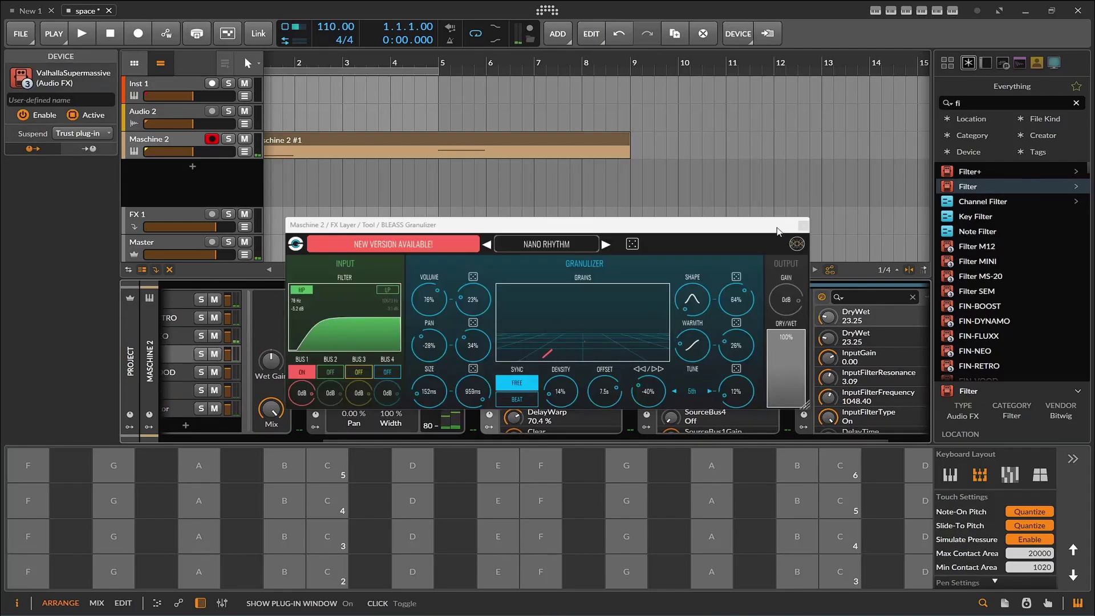
pyautogui.click(805, 226)
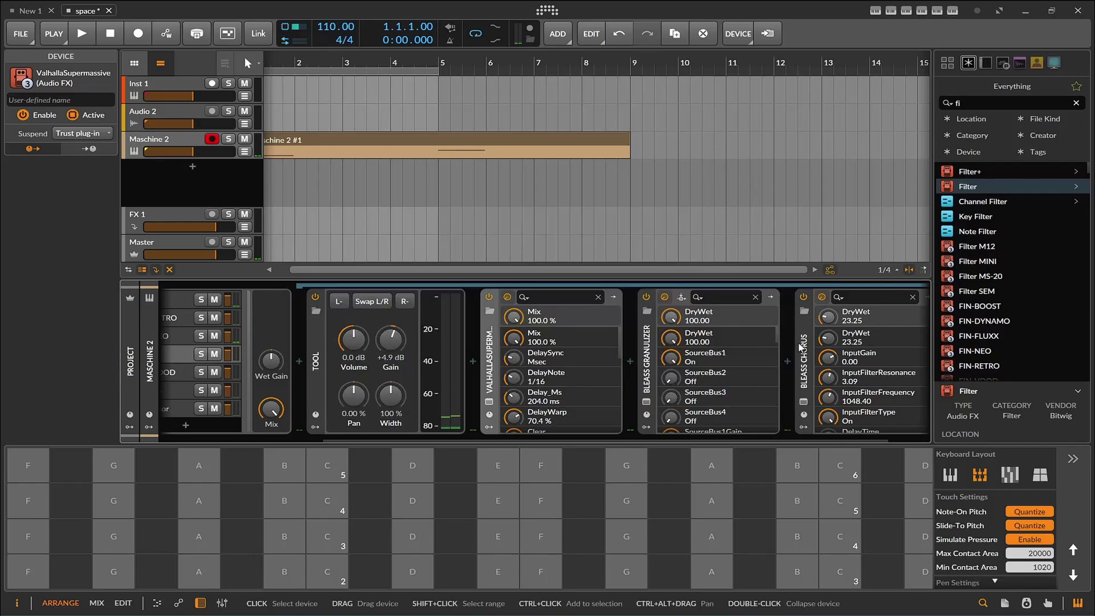
pyautogui.click(803, 372)
pyautogui.click(804, 401)
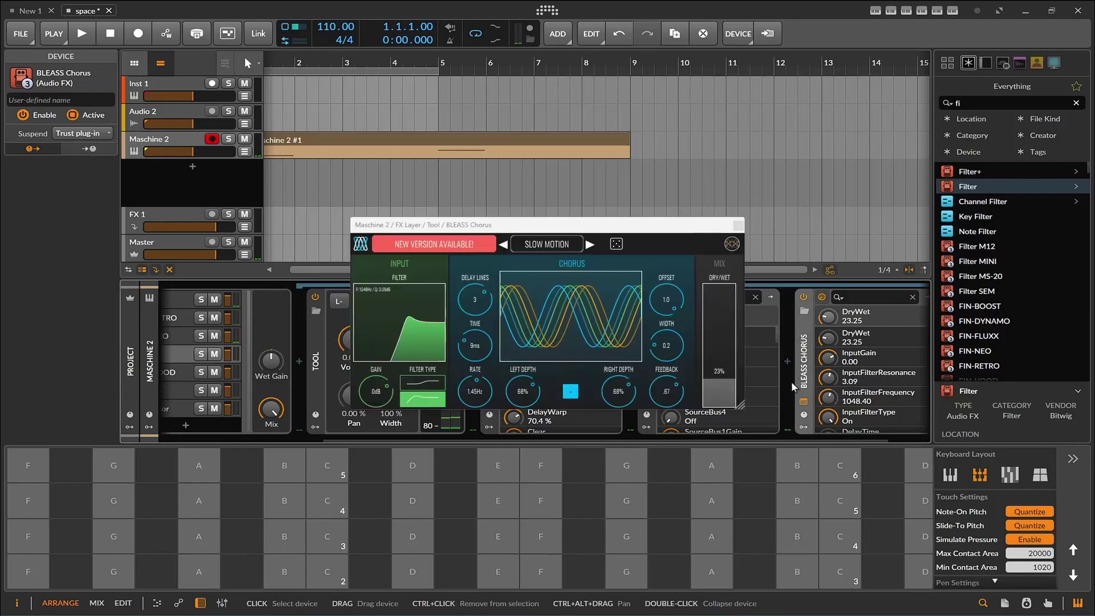
pyautogui.click(739, 225)
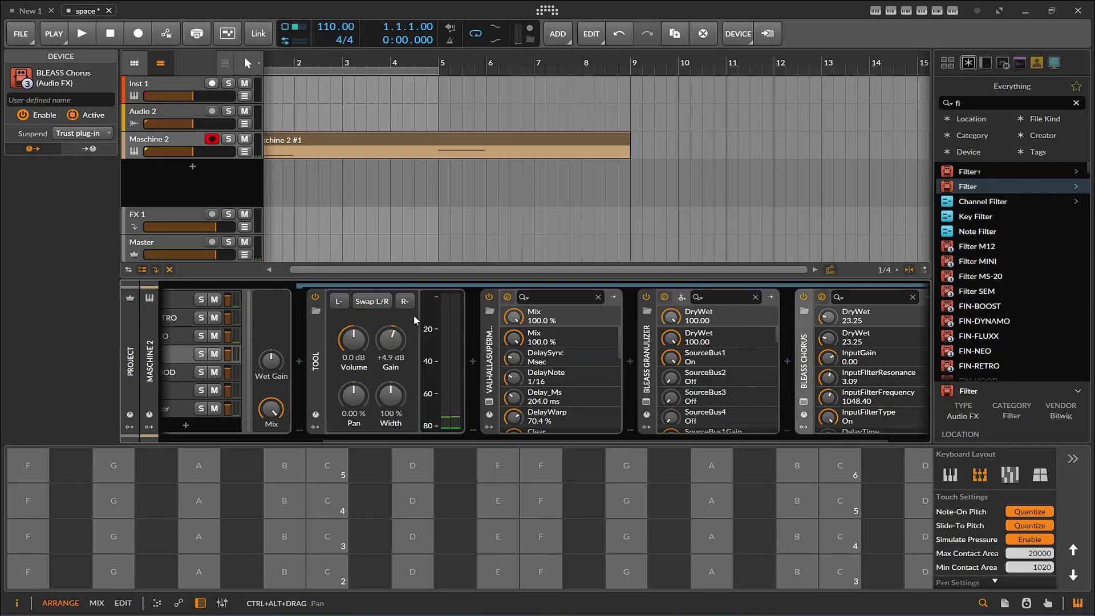
# Audition the Tool layer's chain in solo, unsolo it and show the FIN-VOOD layer's chain.
pyautogui.click(201, 354)
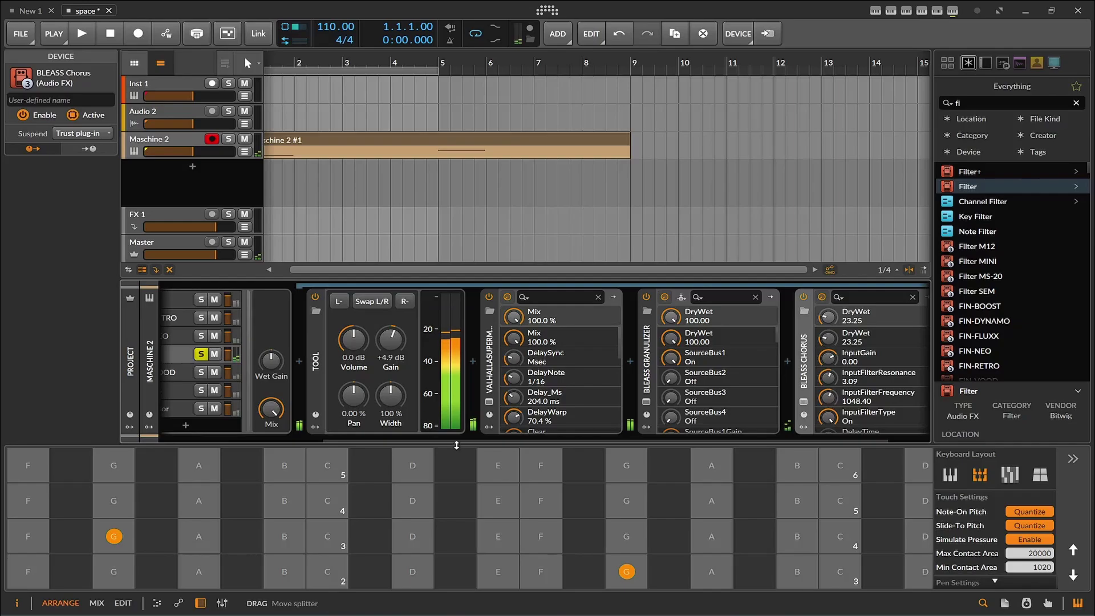
pyautogui.moveTo(455, 439); pyautogui.dragTo(556, 440)
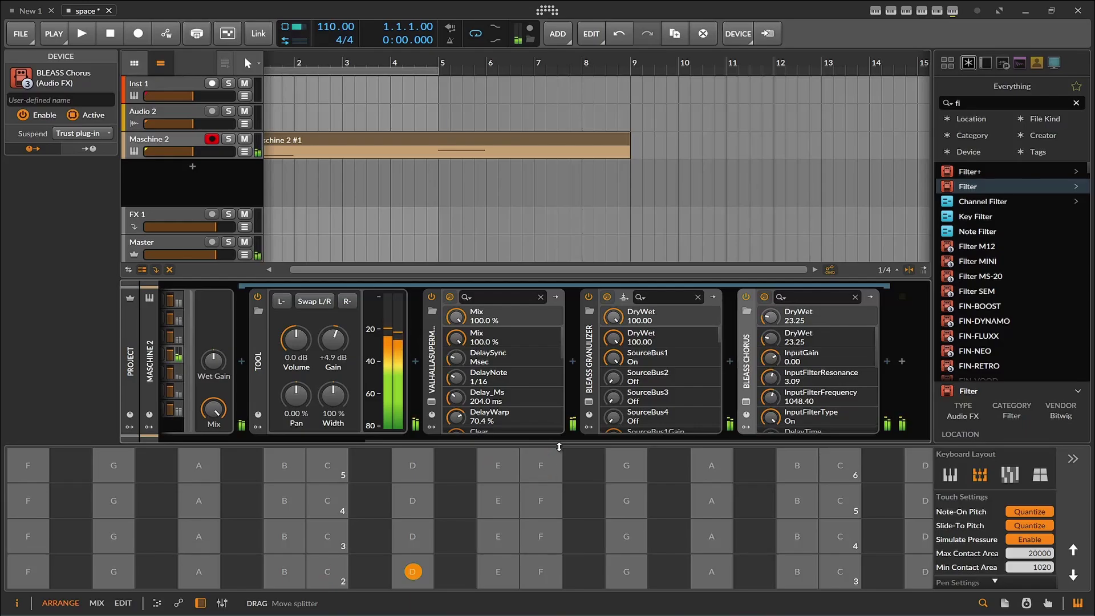
pyautogui.moveTo(596, 441); pyautogui.dragTo(367, 452)
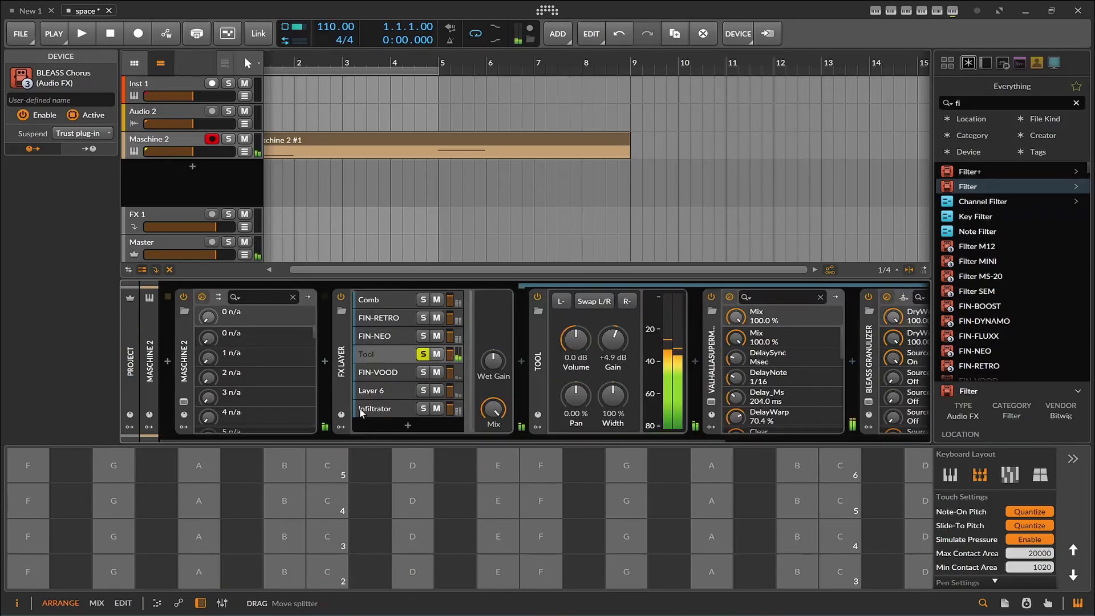
pyautogui.click(363, 372)
pyautogui.click(423, 354)
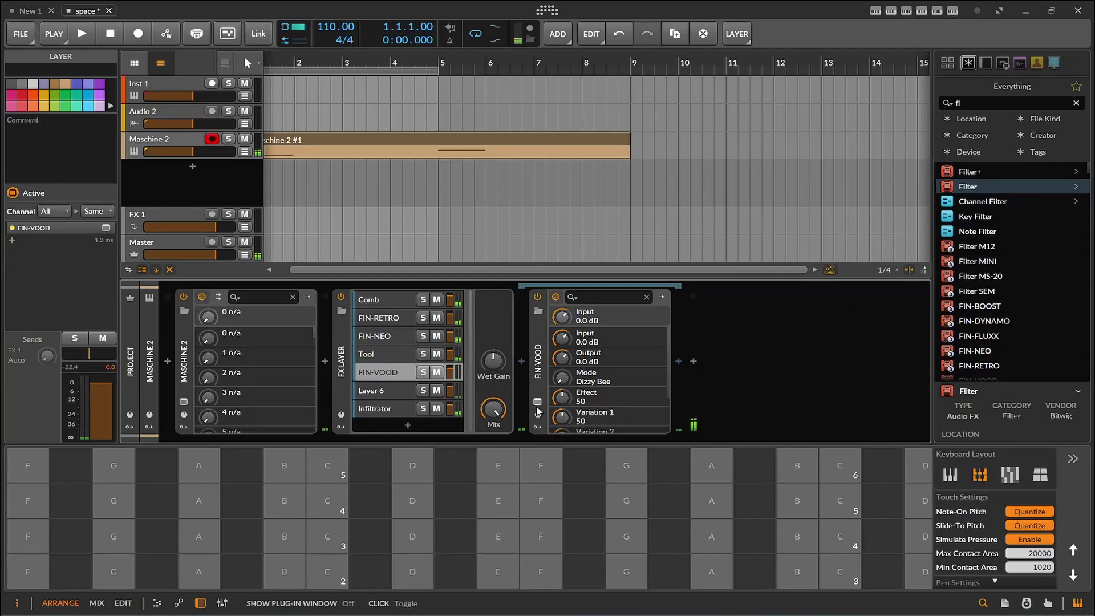
# Audition the FIN-VOOD layer and the empty Layer 6 in solo, and clear the solo on both.
pyautogui.click(425, 374)
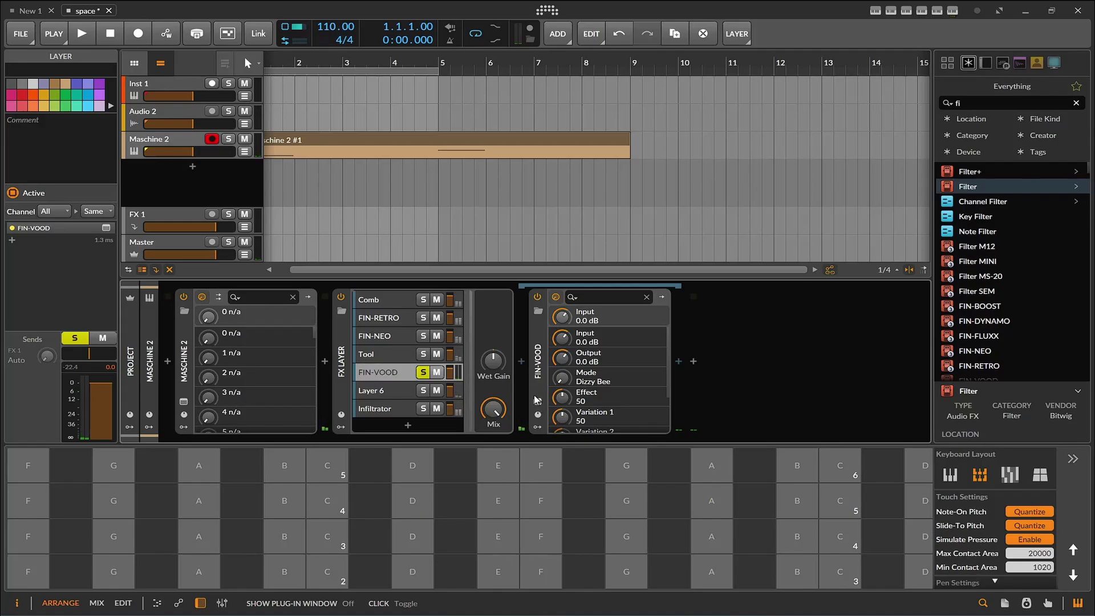
pyautogui.click(374, 393)
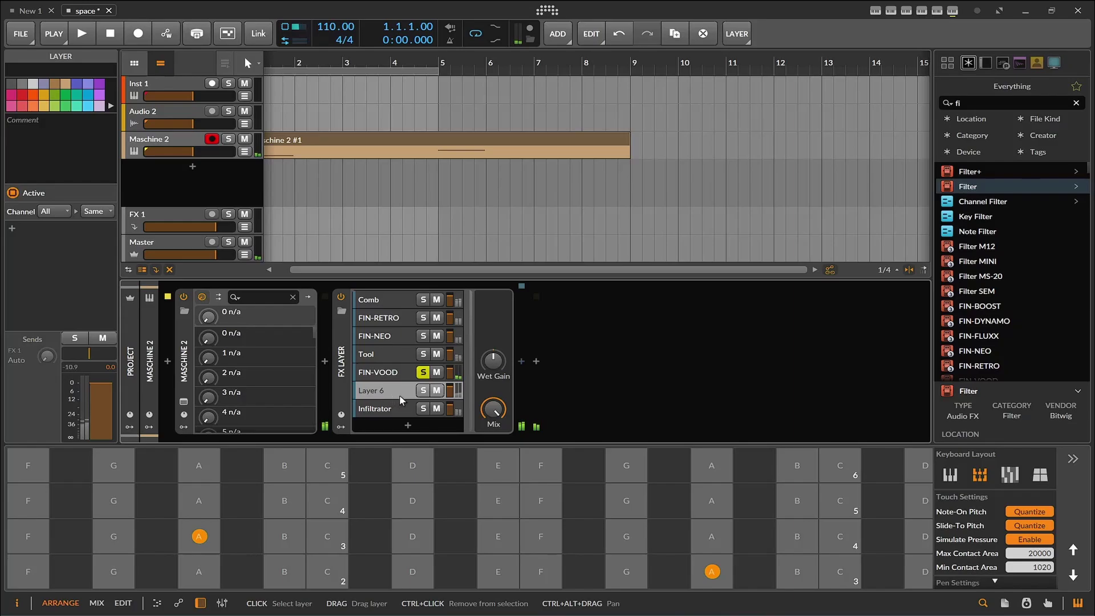
pyautogui.click(423, 391)
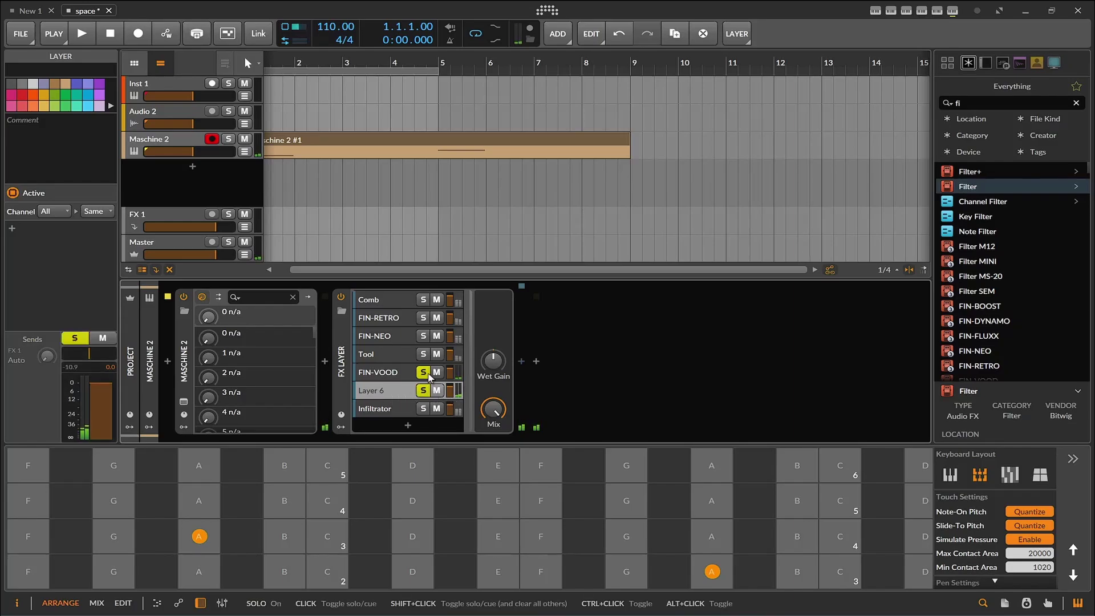
pyautogui.click(427, 375)
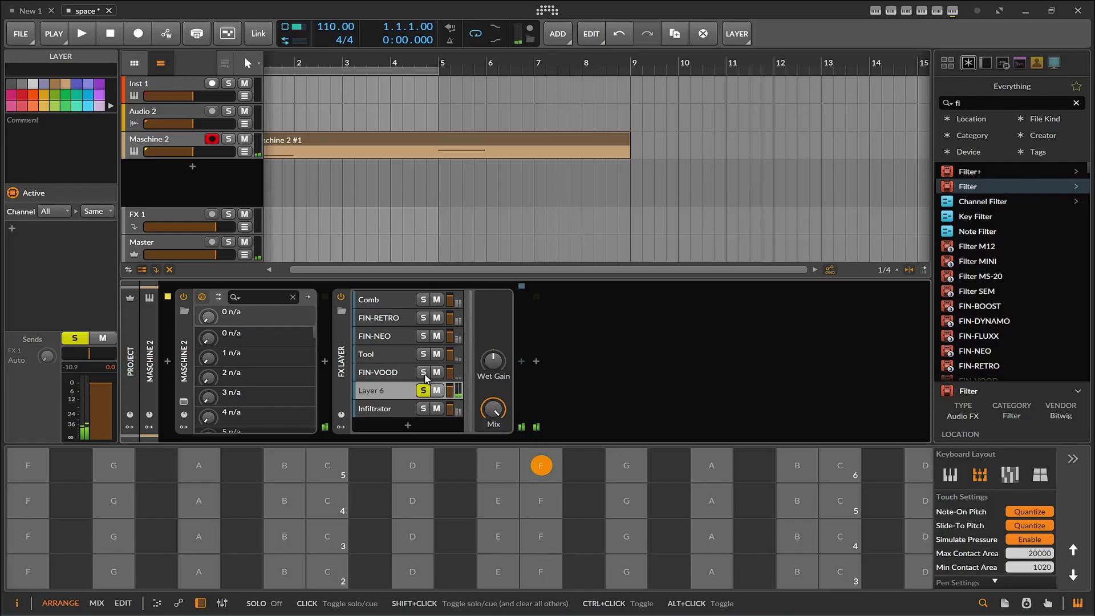
pyautogui.click(422, 390)
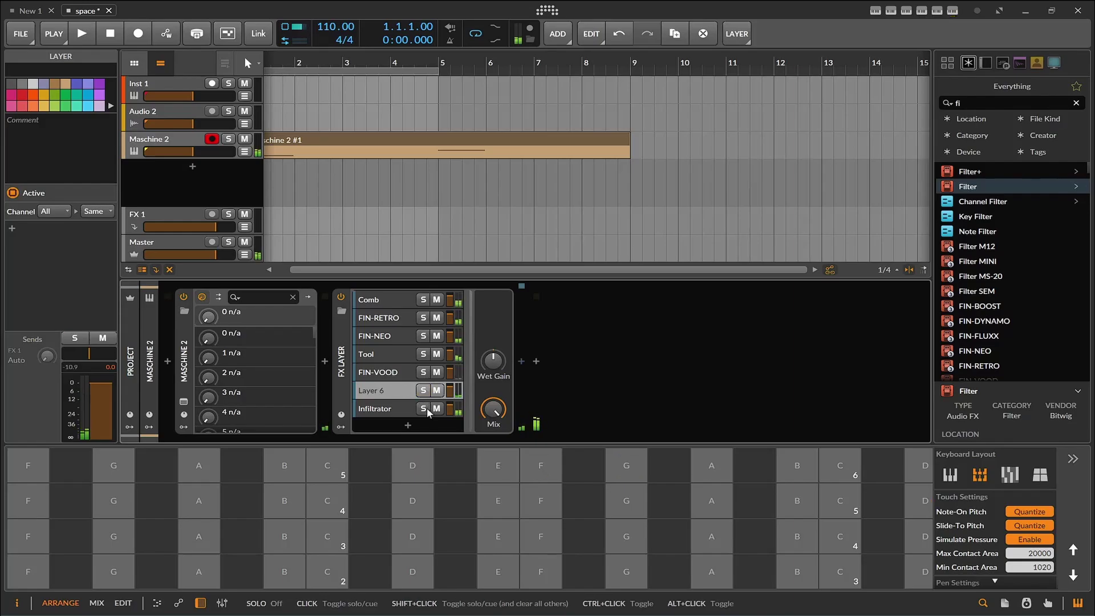
# Solo the Infiltrator layer and view the settings of its Infiltrator and ValhallaSupermassive plug-ins.
pyautogui.click(422, 410)
pyautogui.click(396, 412)
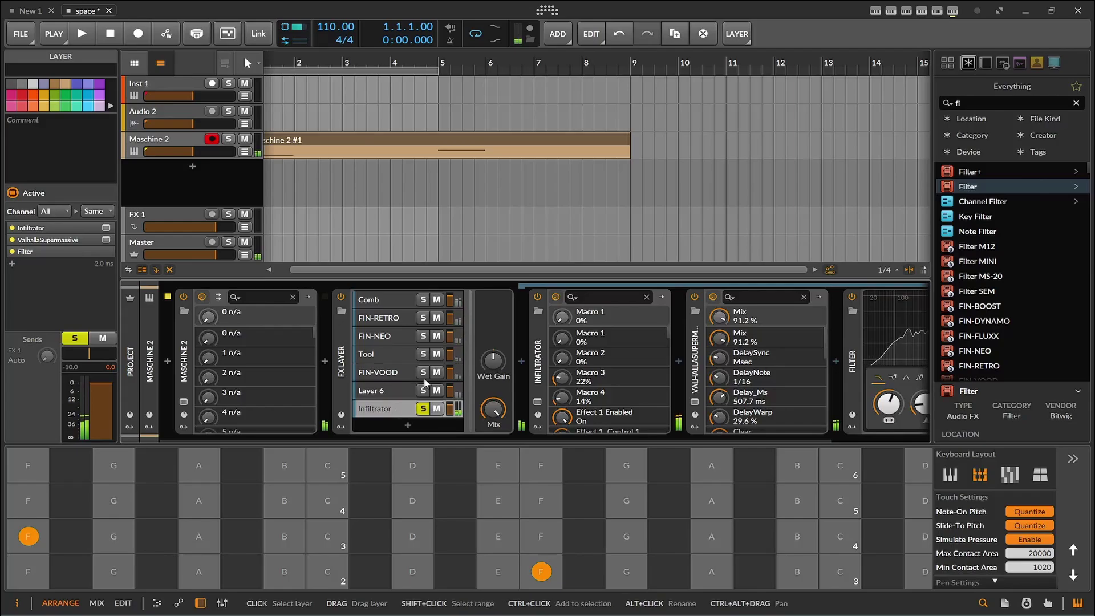
pyautogui.click(537, 403)
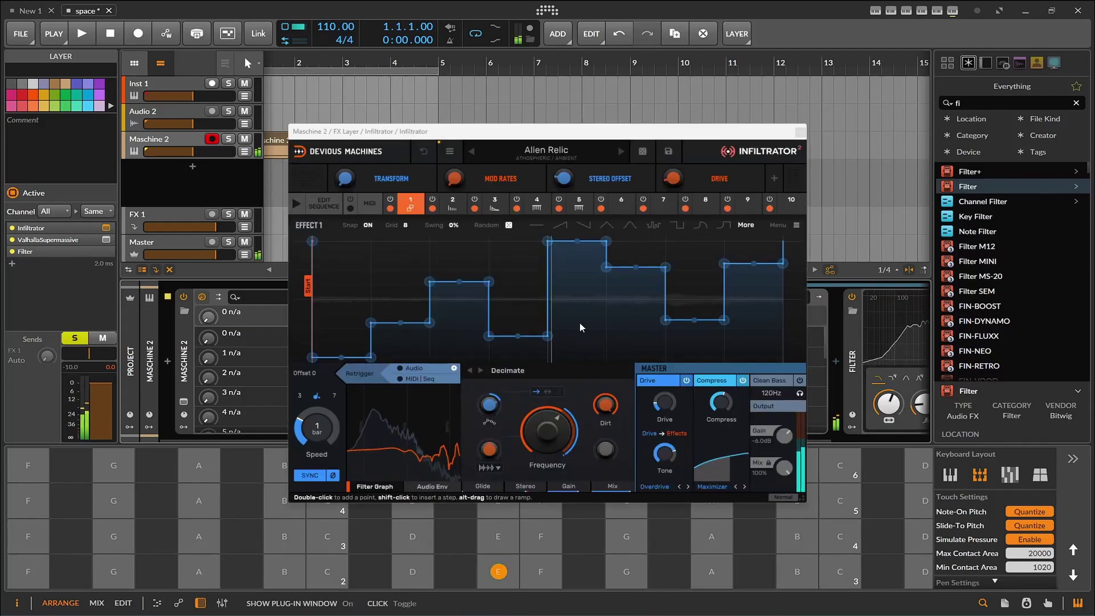
pyautogui.moveTo(547, 132); pyautogui.dragTo(281, 59)
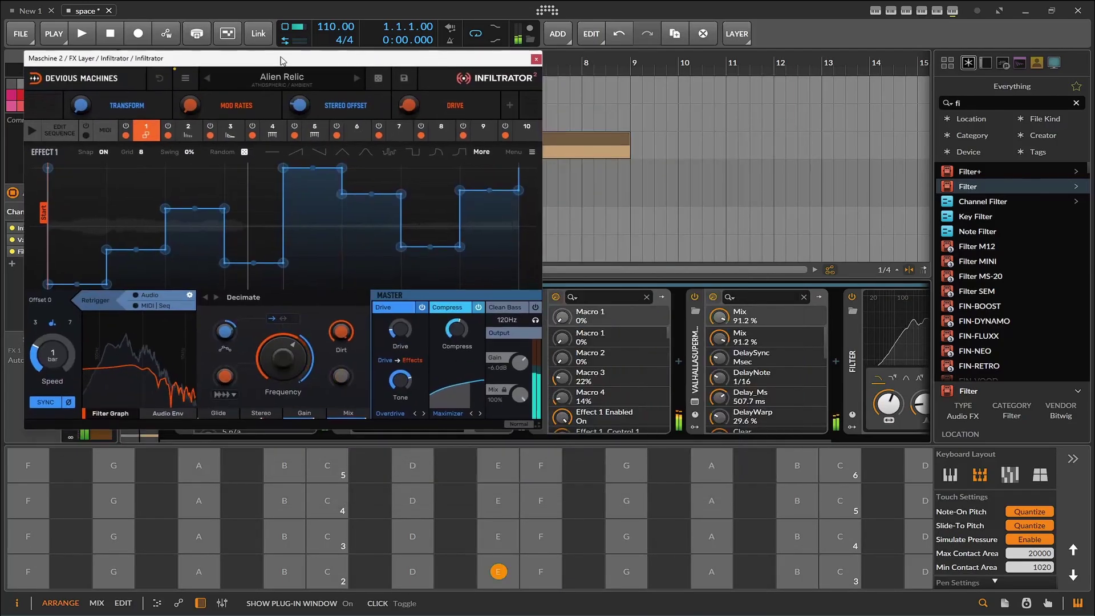
pyautogui.click(536, 59)
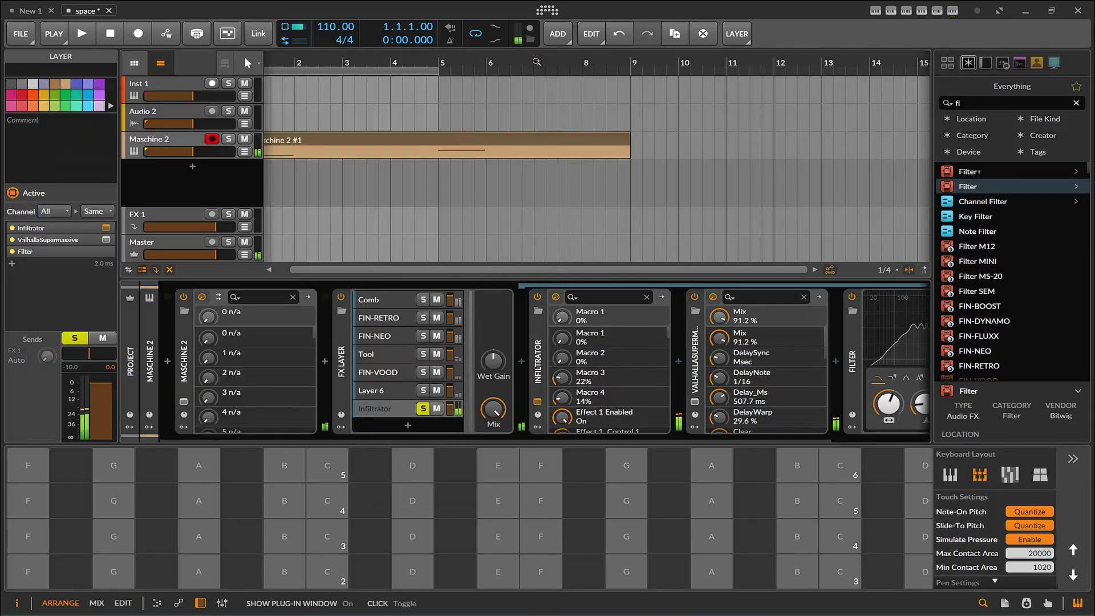
pyautogui.click(695, 402)
pyautogui.click(774, 196)
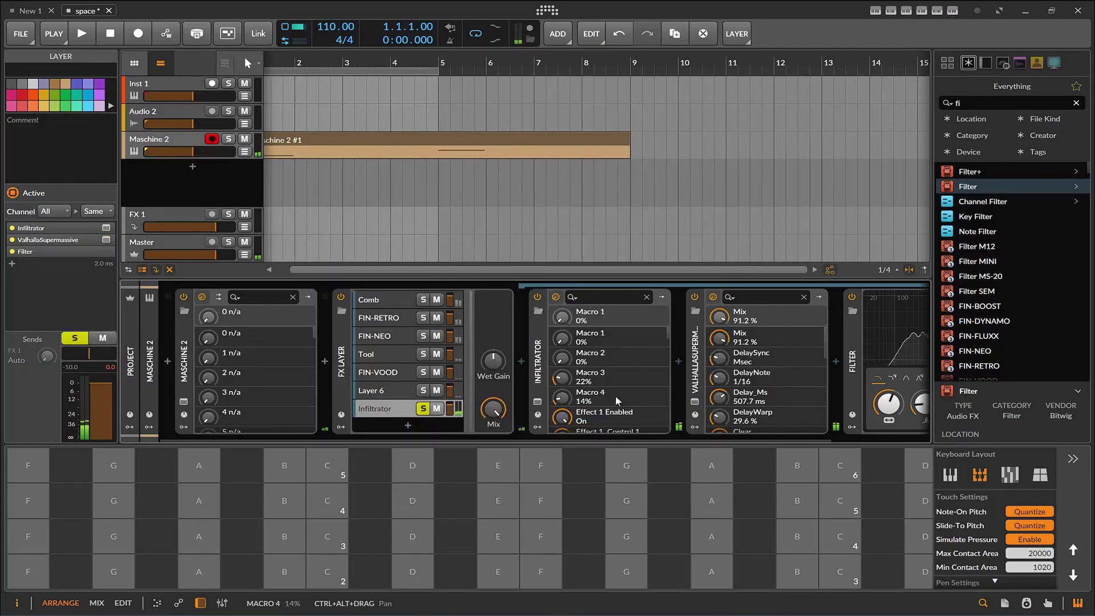
# Adjust the cutoff frequency of the Filter at the end of the Infiltrator chain and unsolo the layer.
pyautogui.moveTo(601, 440); pyautogui.dragTo(726, 435)
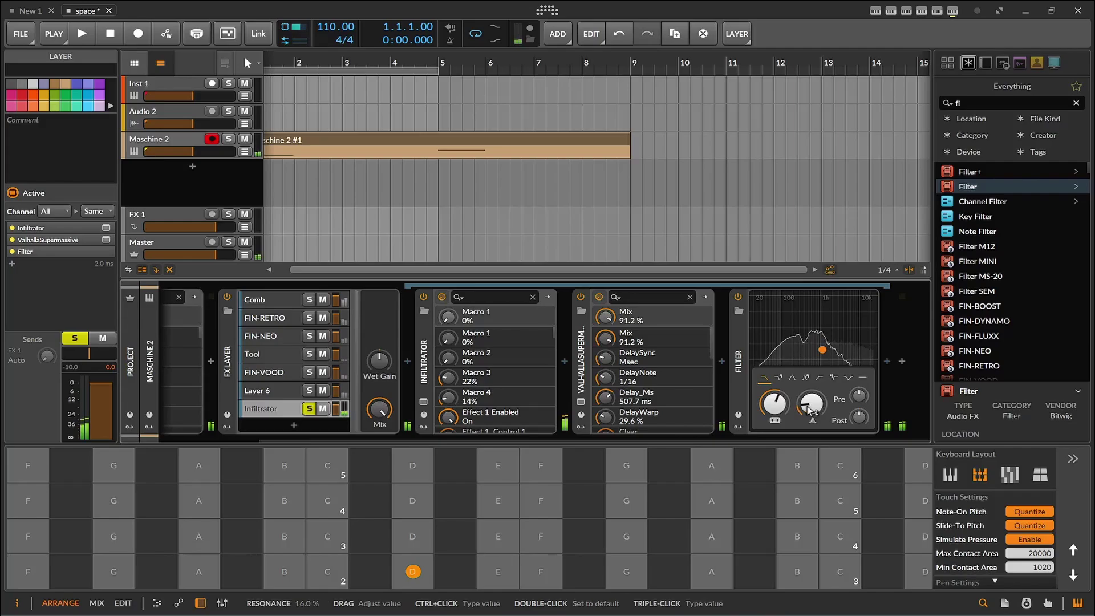
pyautogui.moveTo(774, 403)
pyautogui.mouseDown()
pyautogui.moveTo(774, 371)
pyautogui.moveTo(774, 408)
pyautogui.moveTo(764, 411)
pyautogui.mouseUp()
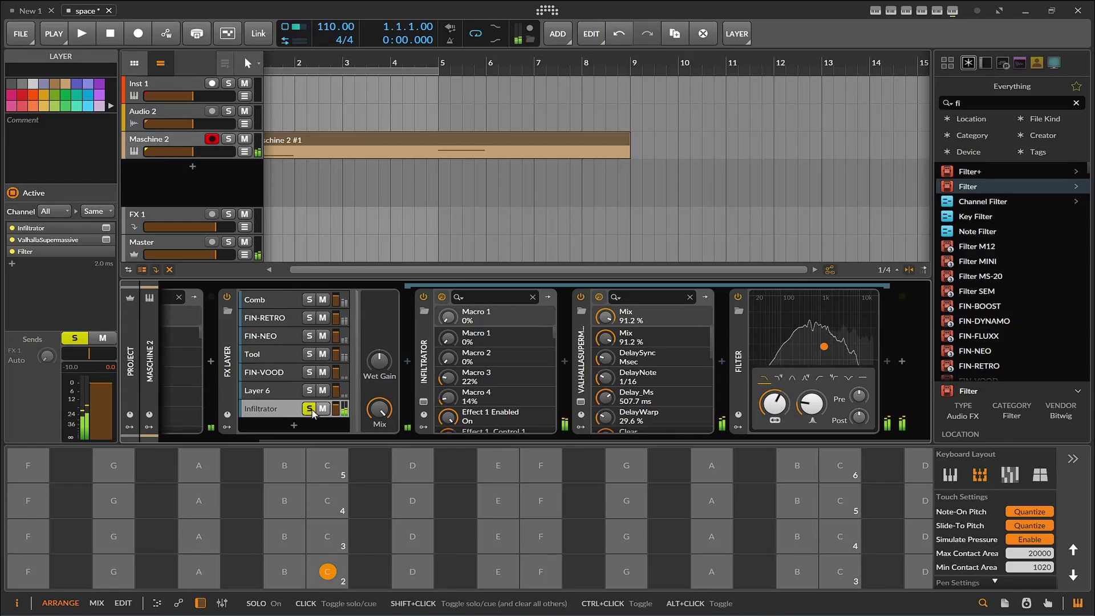
pyautogui.moveTo(292, 440); pyautogui.dragTo(172, 426)
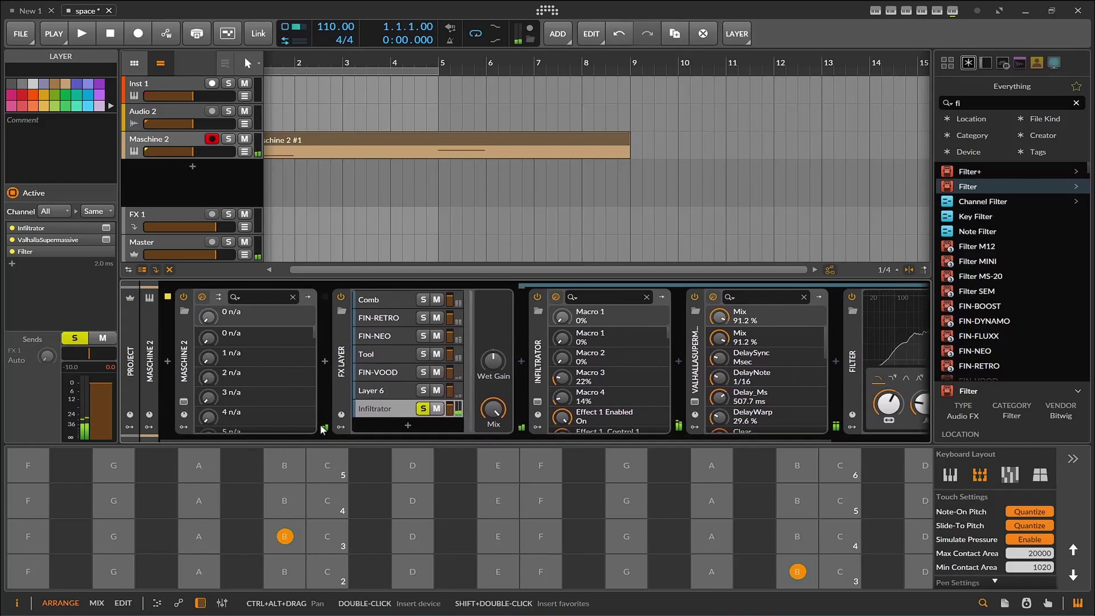
pyautogui.click(422, 409)
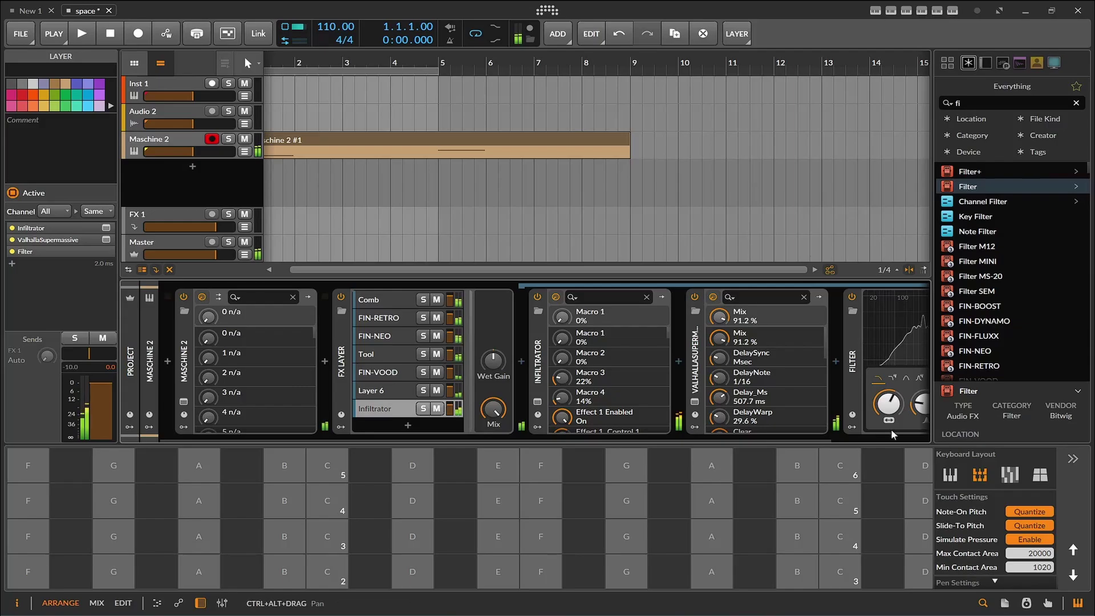
# Lower the output of the FIN-BOOST at the end of the FIN-NEO layer's chain to -2.3 dB.
pyautogui.click(391, 339)
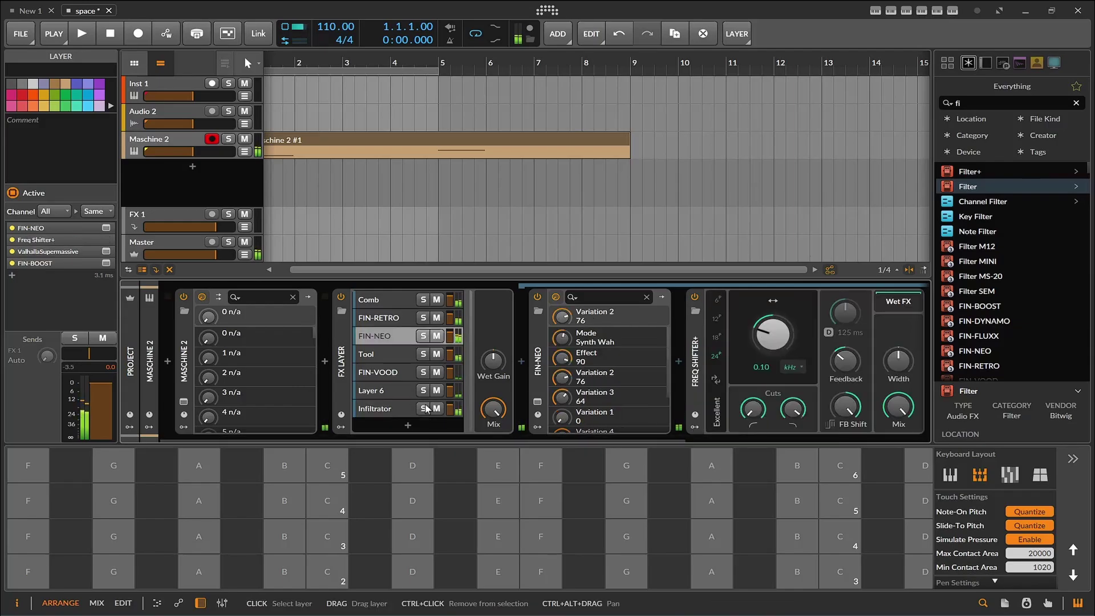
pyautogui.moveTo(486, 443); pyautogui.dragTo(760, 442)
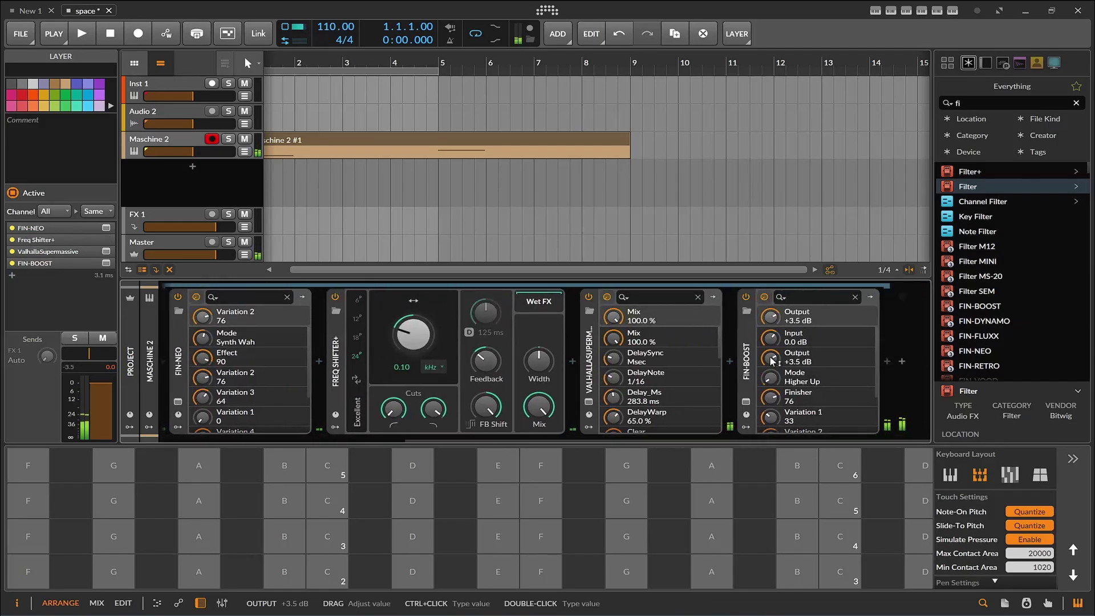
pyautogui.moveTo(773, 360); pyautogui.dragTo(772, 393)
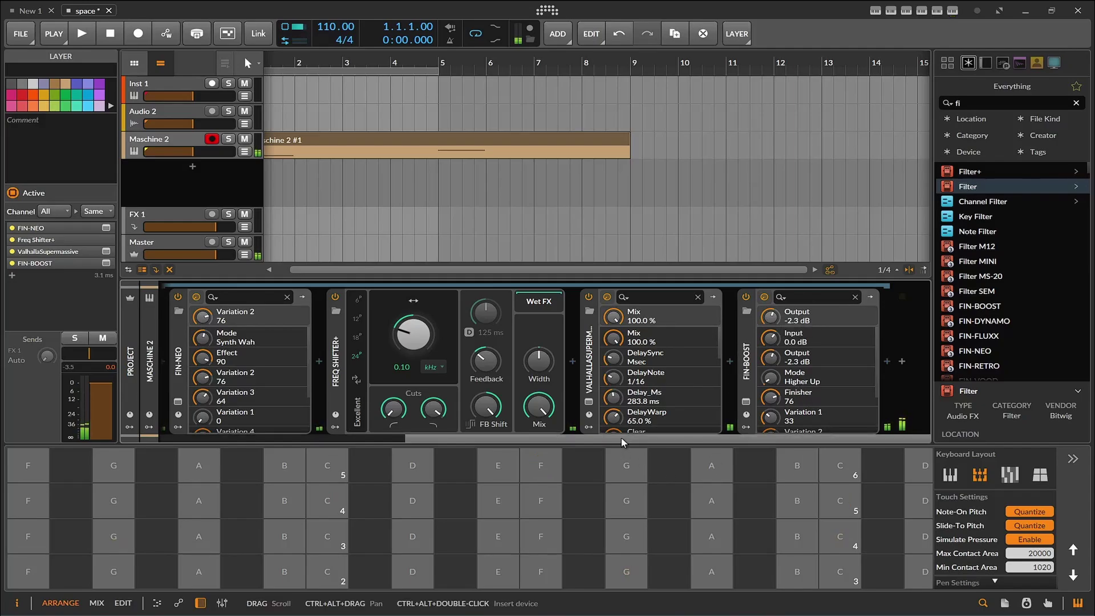
pyautogui.moveTo(623, 443); pyautogui.dragTo(423, 446)
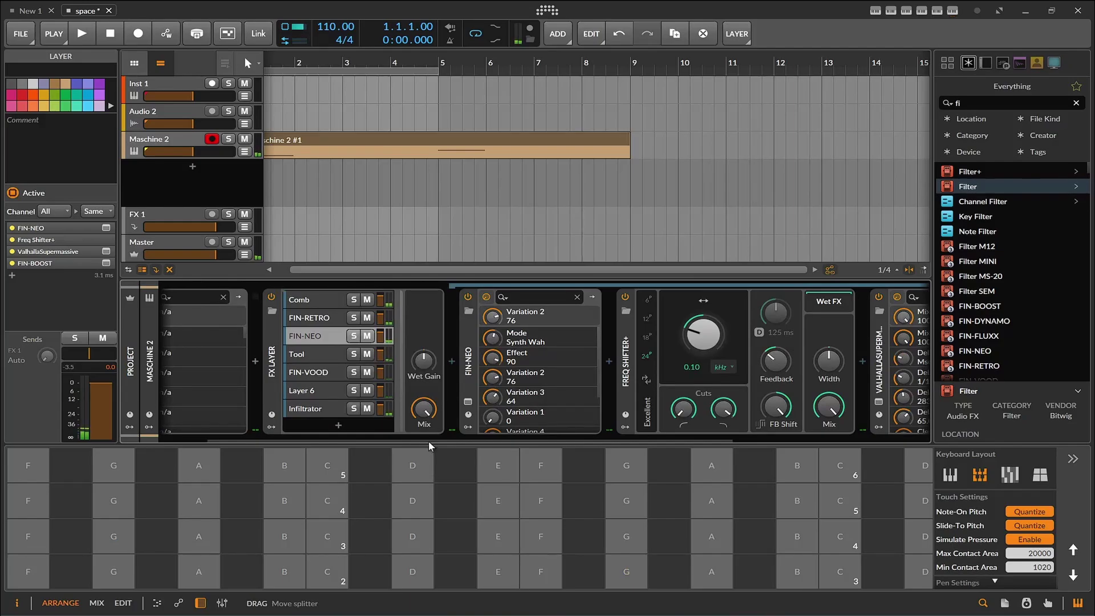
pyautogui.moveTo(395, 440); pyautogui.dragTo(286, 429)
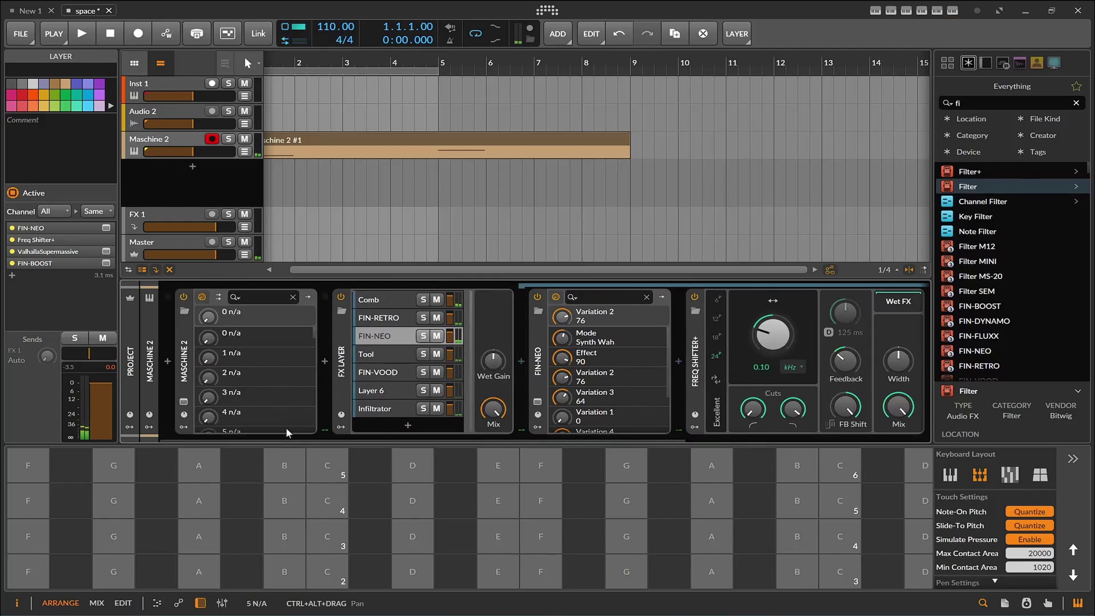
# Open the Maschine 2 plug-in window, show the 90s Insomniac and Atari 520st sounds, and view the latter's DX7 V editor.
pyautogui.click(184, 402)
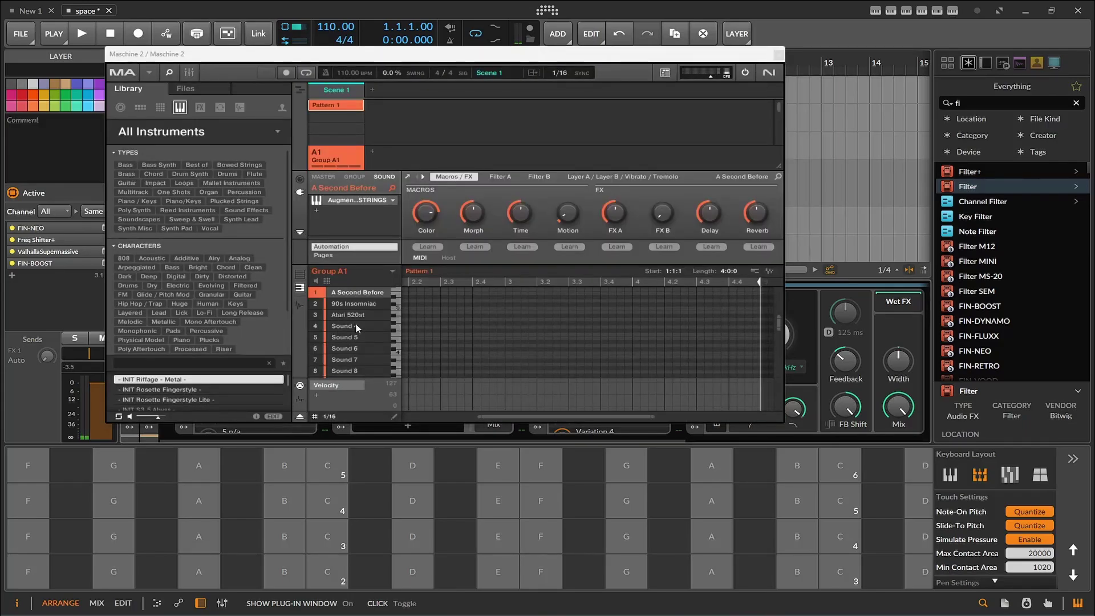
pyautogui.click(362, 306)
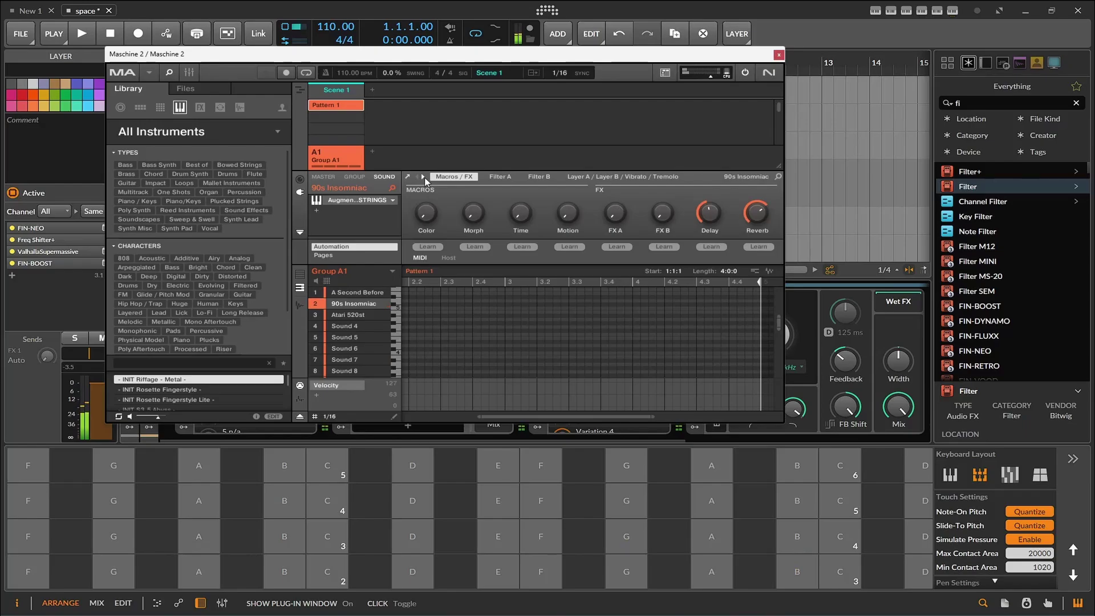
pyautogui.click(364, 316)
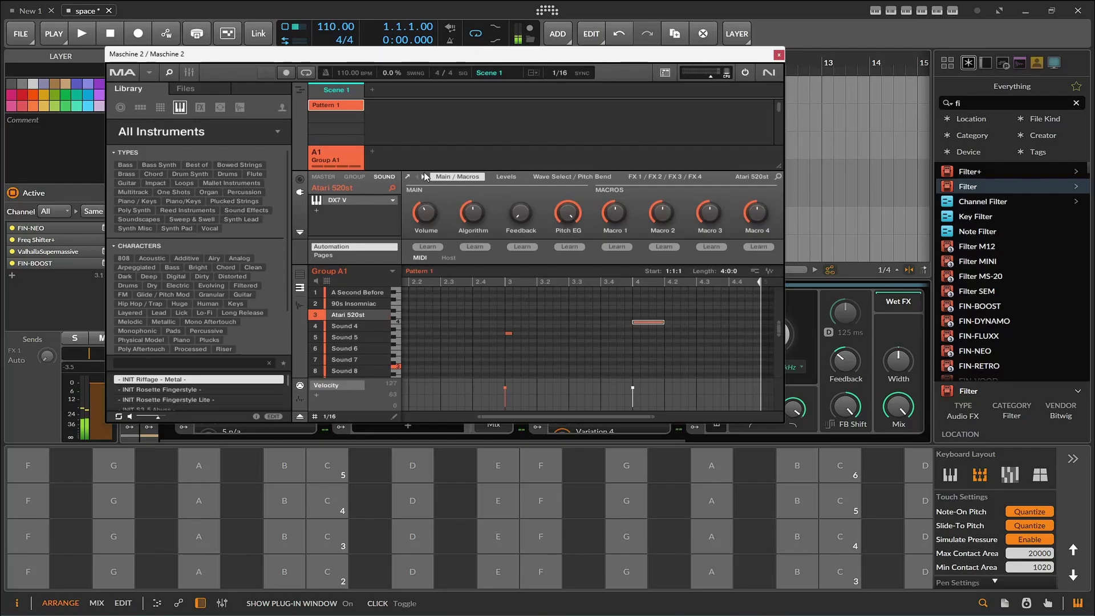
pyautogui.click(407, 177)
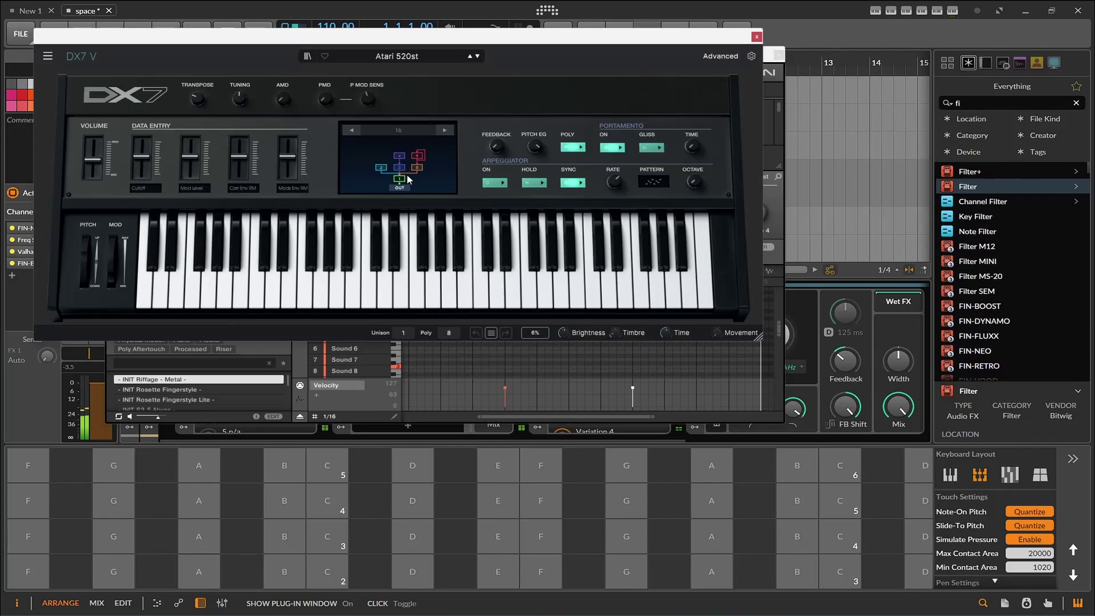
pyautogui.click(756, 38)
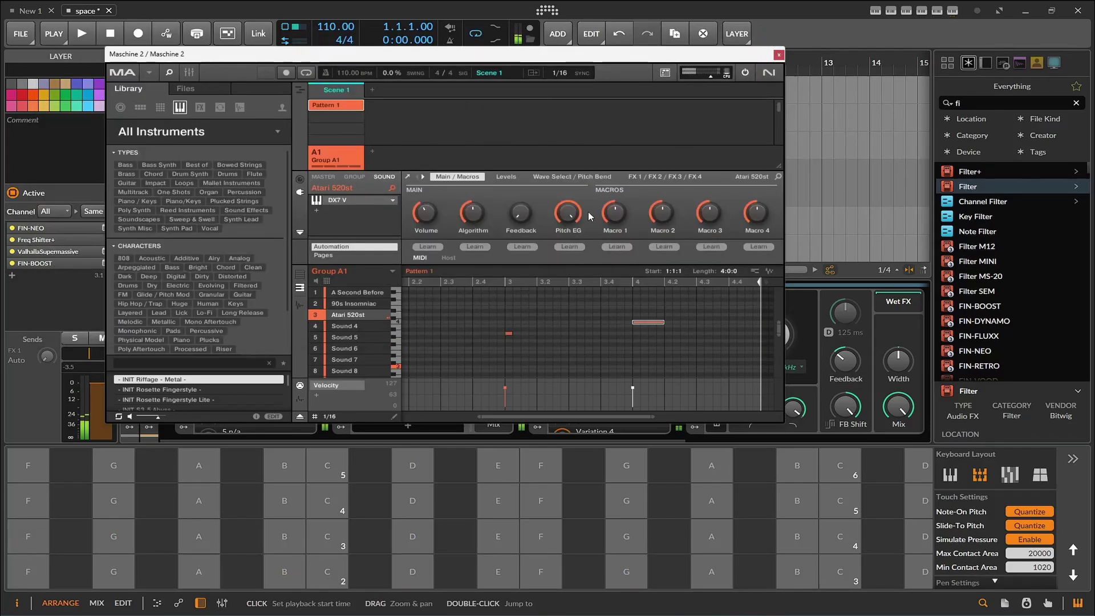
# Play the project from the start, select the A Second Before sound during playback, and stop the transport.
pyautogui.click(81, 33)
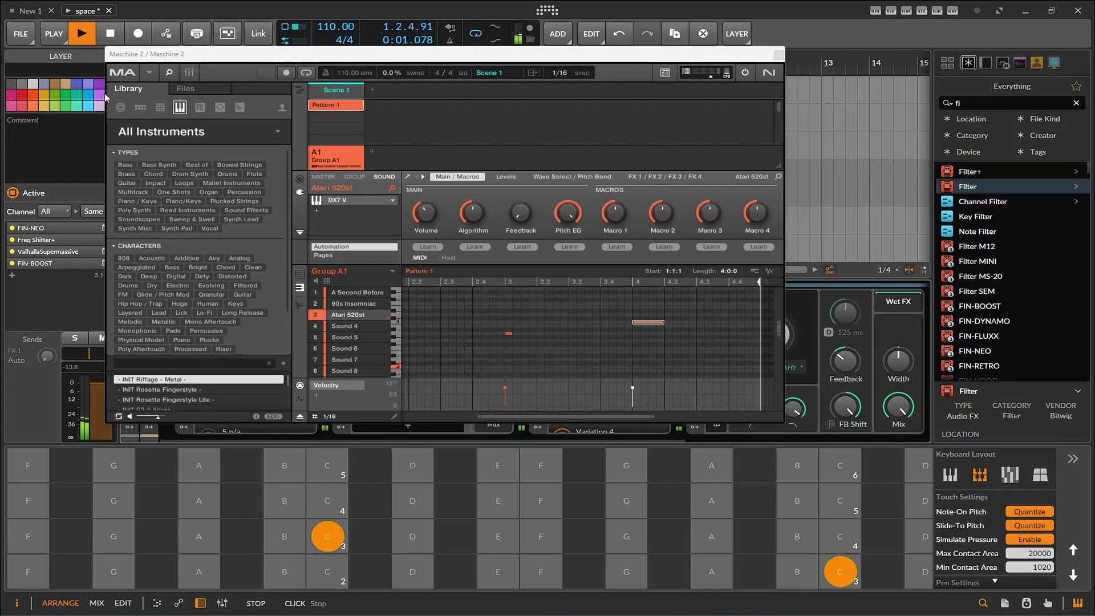
pyautogui.click(372, 293)
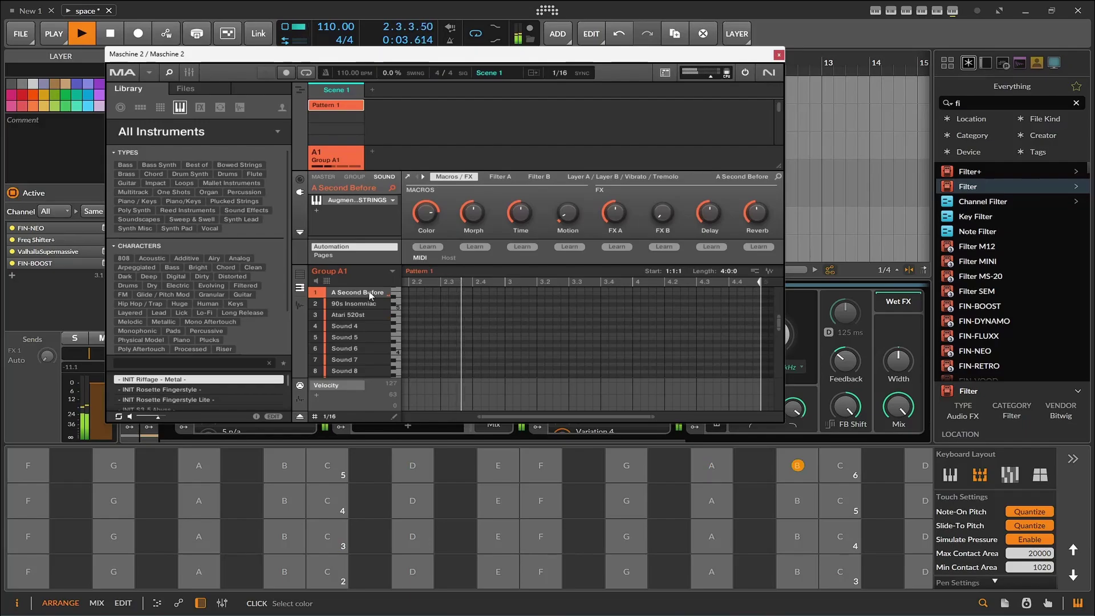
pyautogui.click(111, 32)
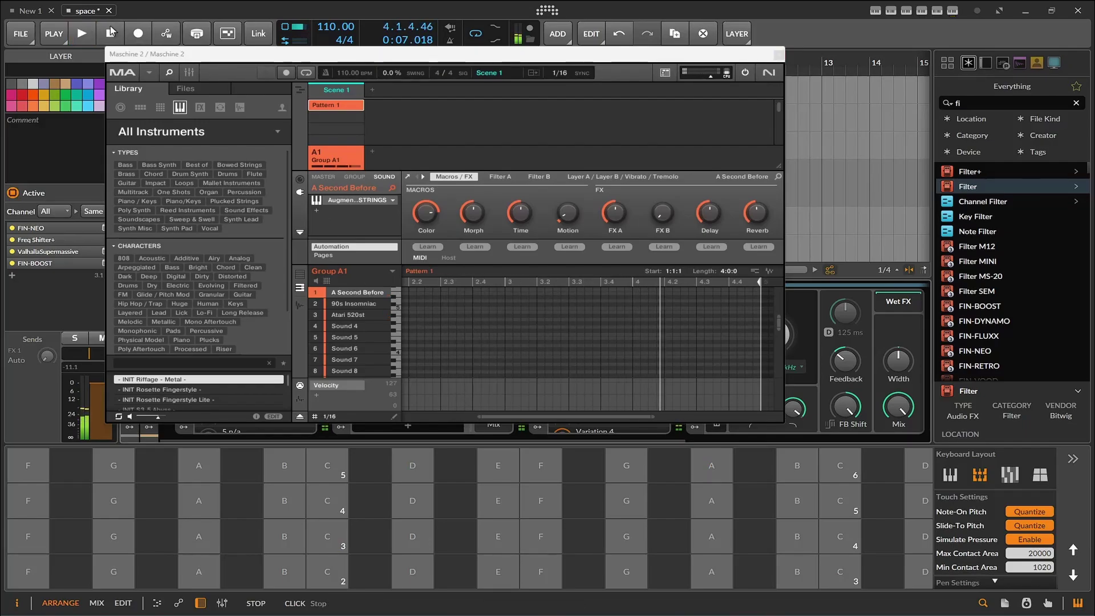
# Compare the Atari 520st and A Second Before sounds in Maschine 2 and close the plug-in window.
pyautogui.moveTo(478, 65); pyautogui.dragTo(471, 109)
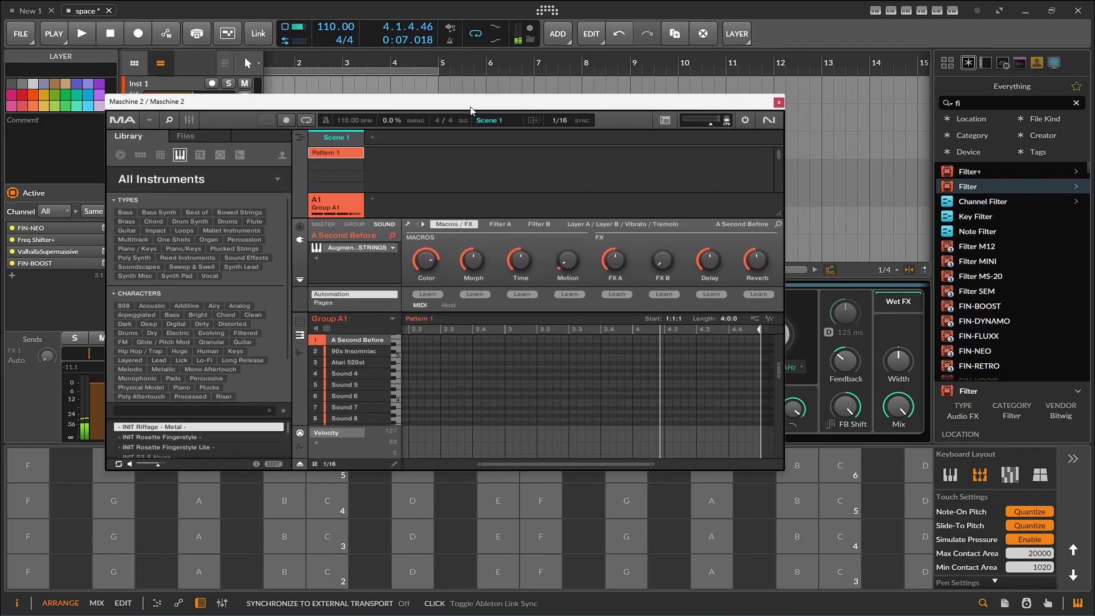
pyautogui.click(342, 362)
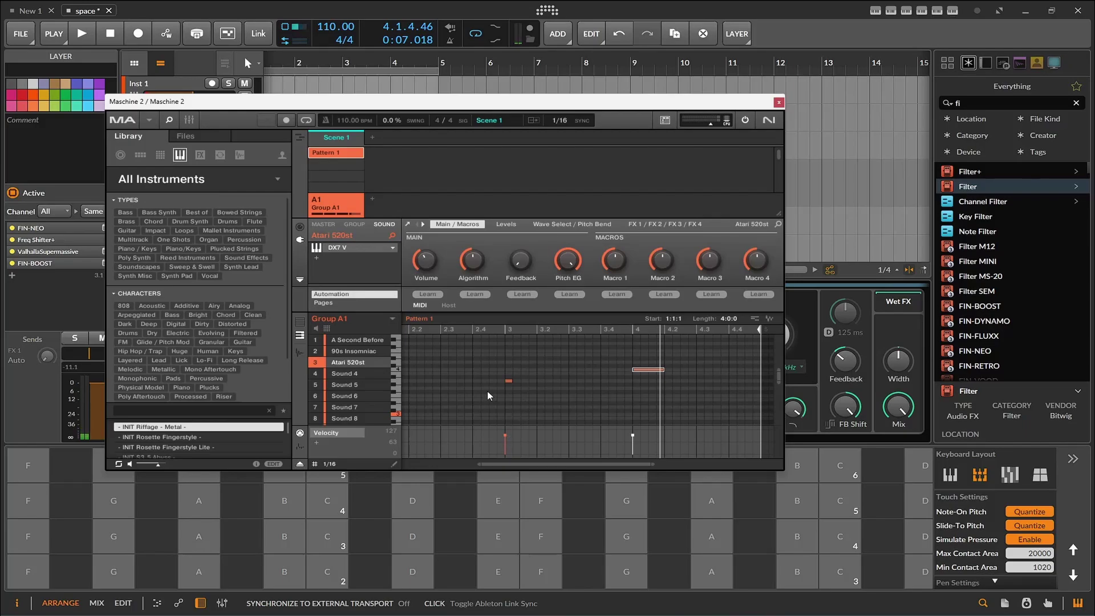
pyautogui.click(358, 341)
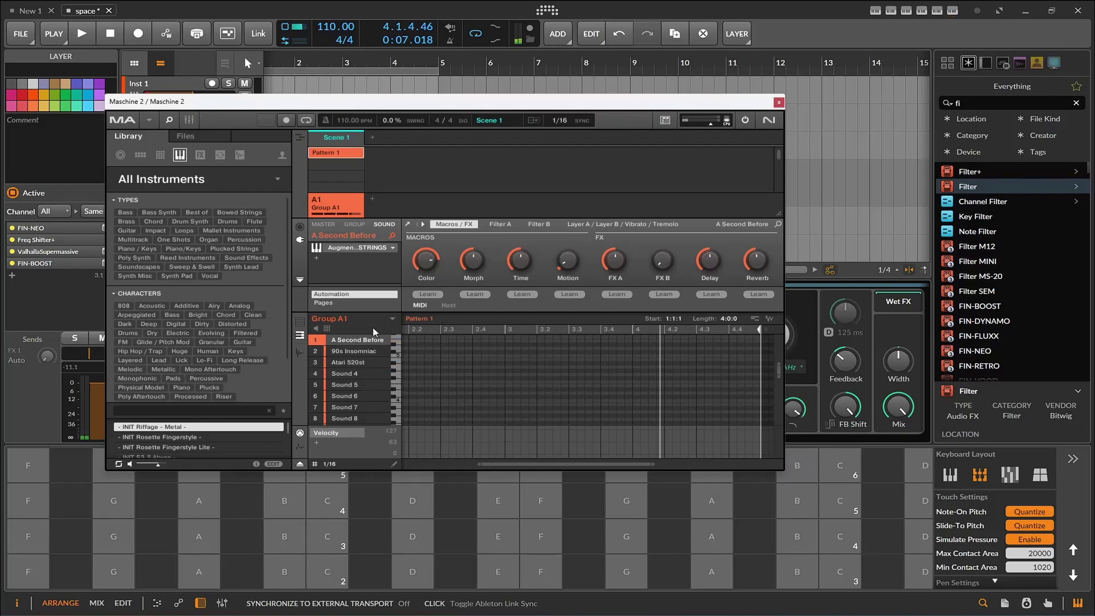
pyautogui.moveTo(408, 102); pyautogui.dragTo(403, 47)
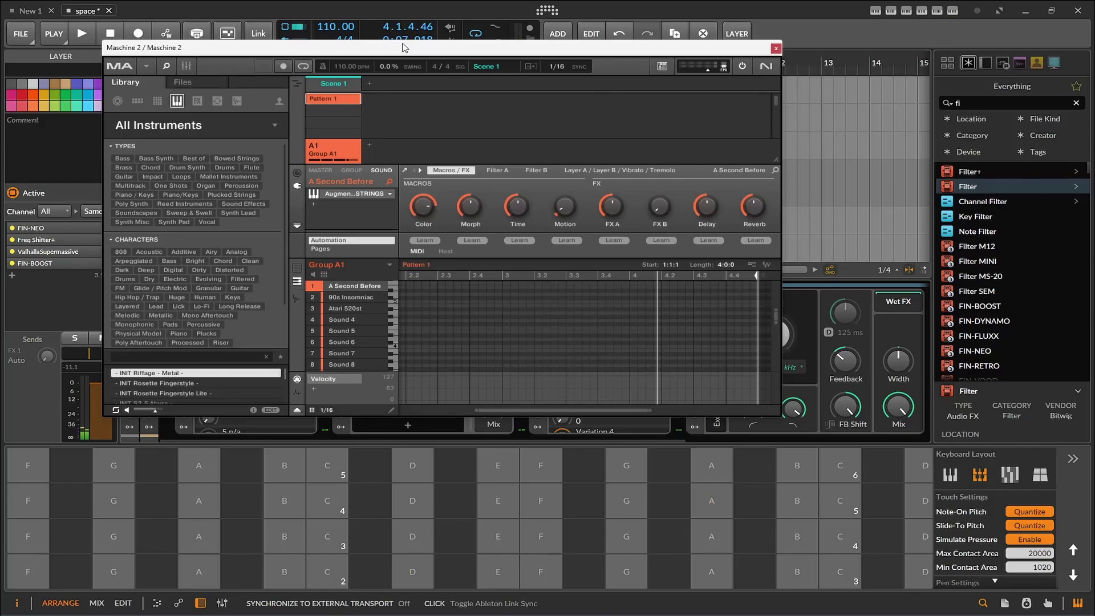
pyautogui.click(776, 48)
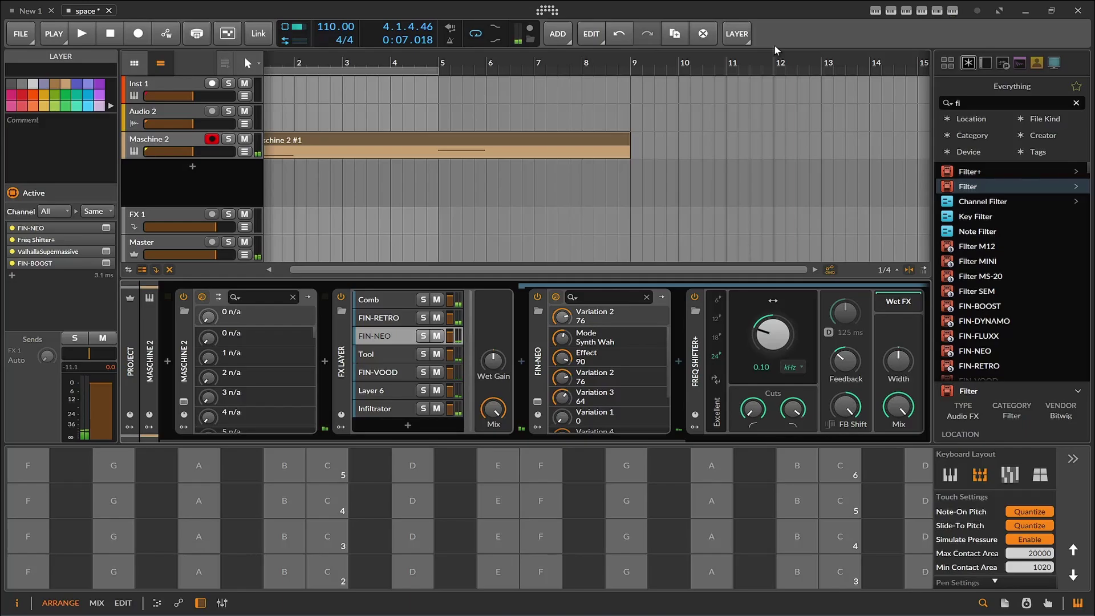
# Insert a Chain device in front of Maschine 2 and move both Maschine 2 and the FX Layer into it.
pyautogui.moveTo(988, 102); pyautogui.dragTo(779, 102)
pyautogui.write('ch')
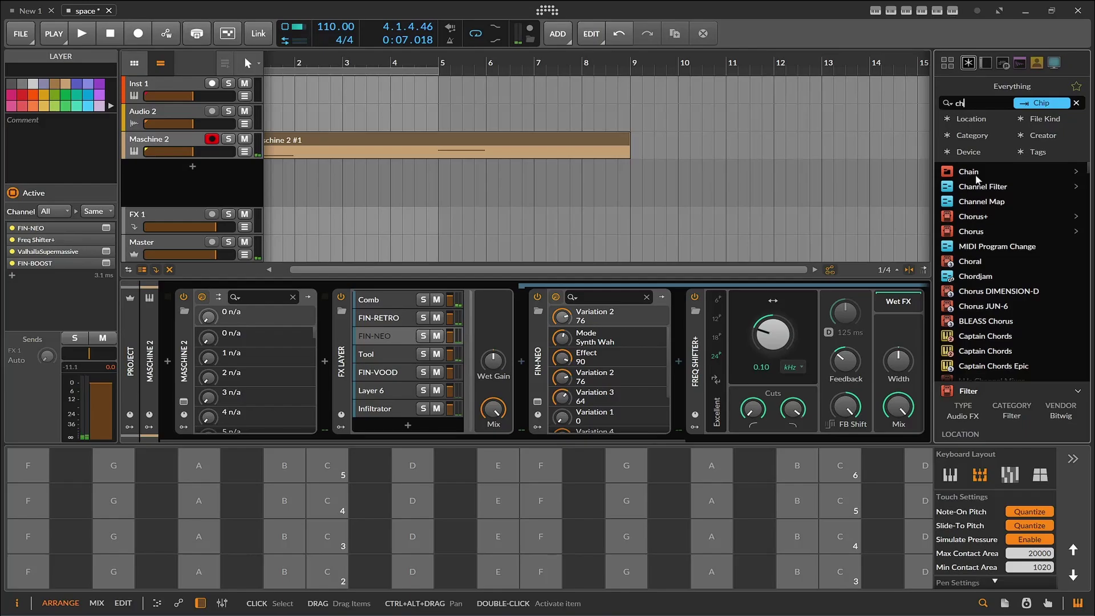
pyautogui.moveTo(968, 172); pyautogui.dragTo(164, 343)
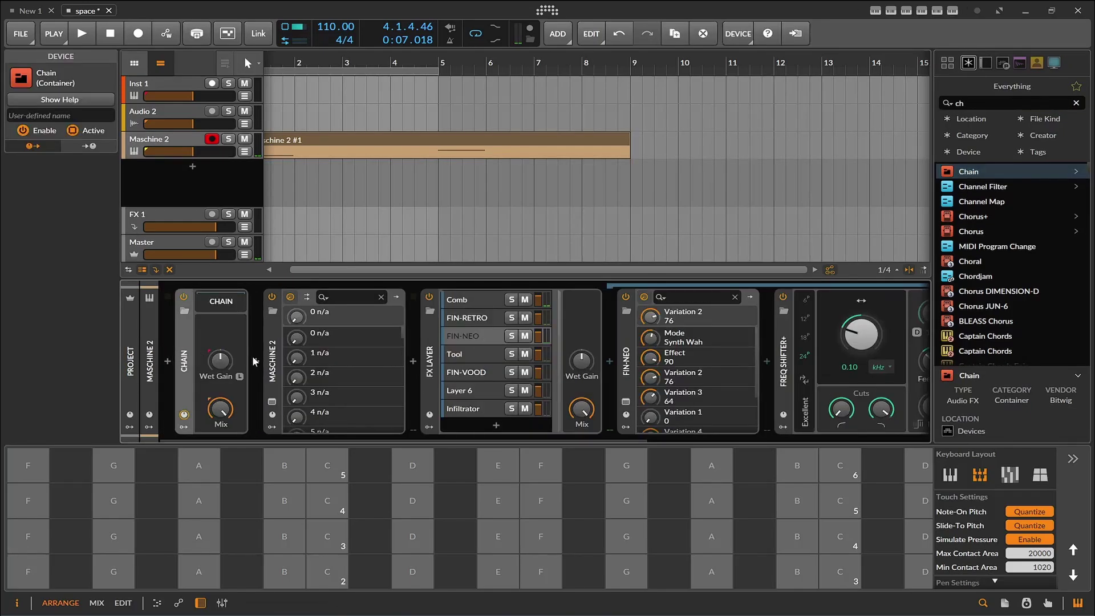
pyautogui.click(272, 354)
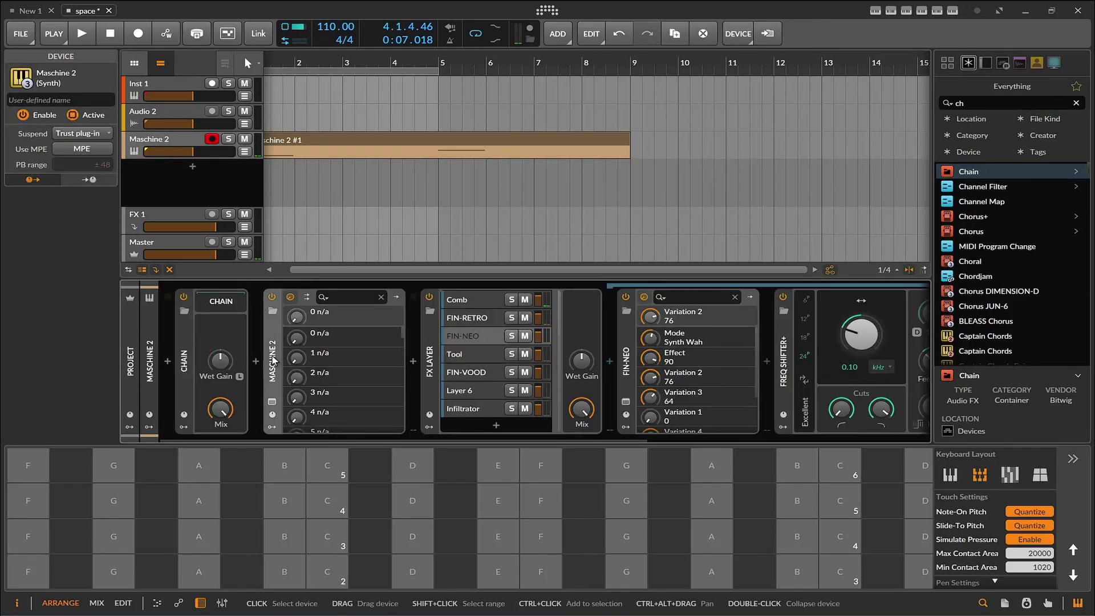
pyautogui.click(450, 351)
pyautogui.moveTo(241, 302); pyautogui.dragTo(231, 301)
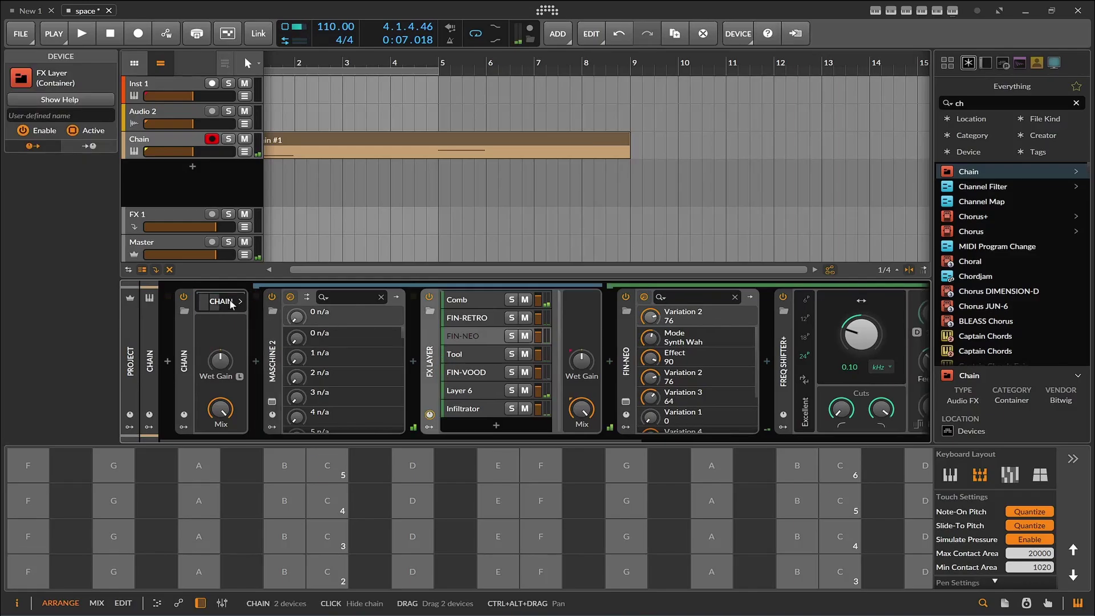
# Collapse the Chain device and bring up the commands available for it.
pyautogui.doubleClick(183, 357)
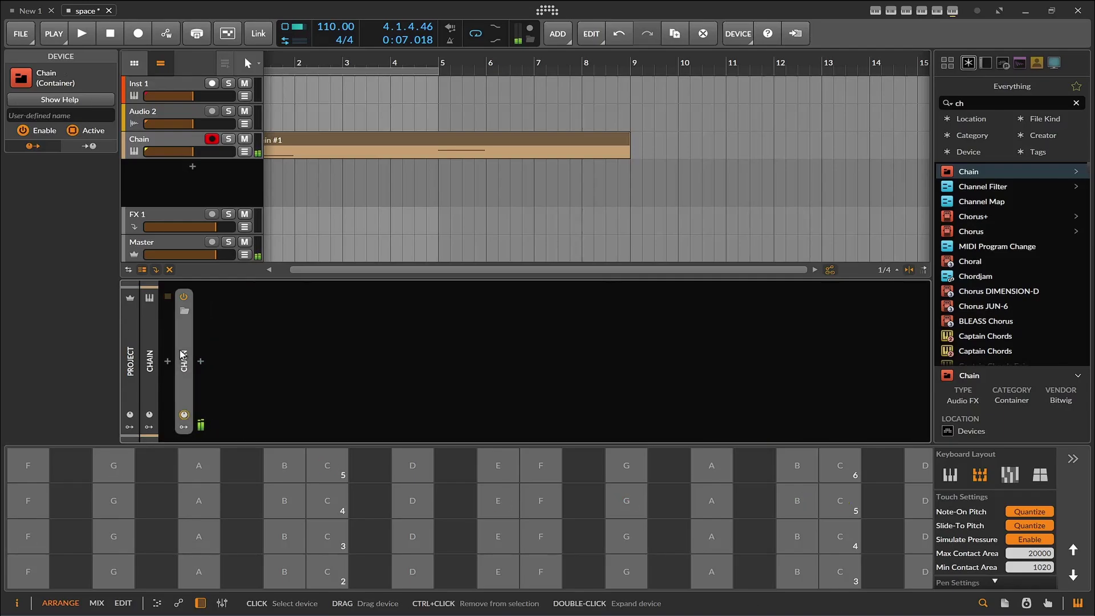
pyautogui.rightClick(182, 388)
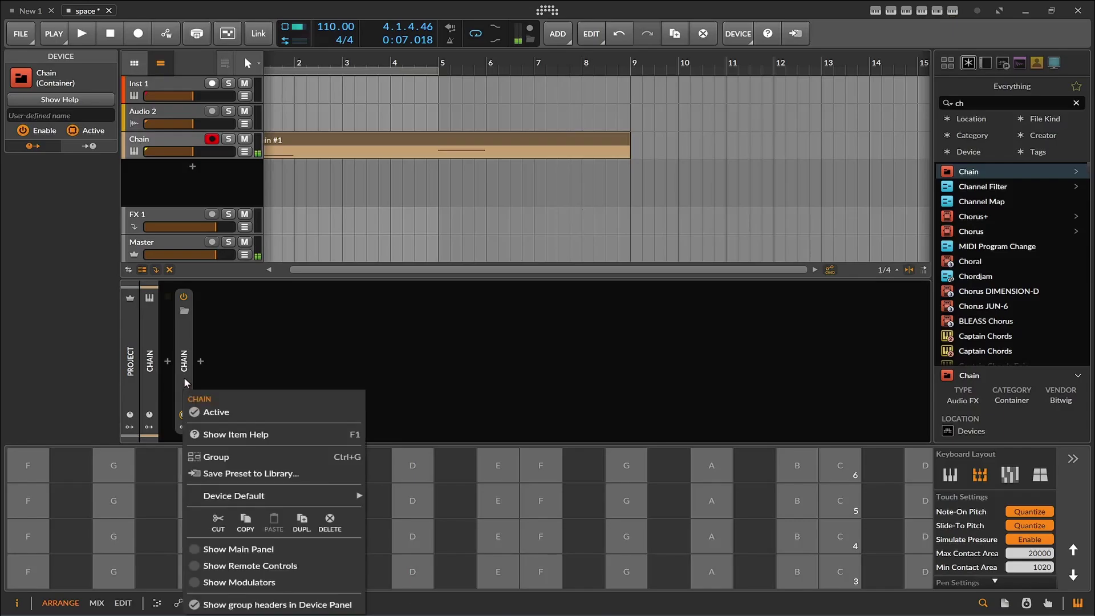